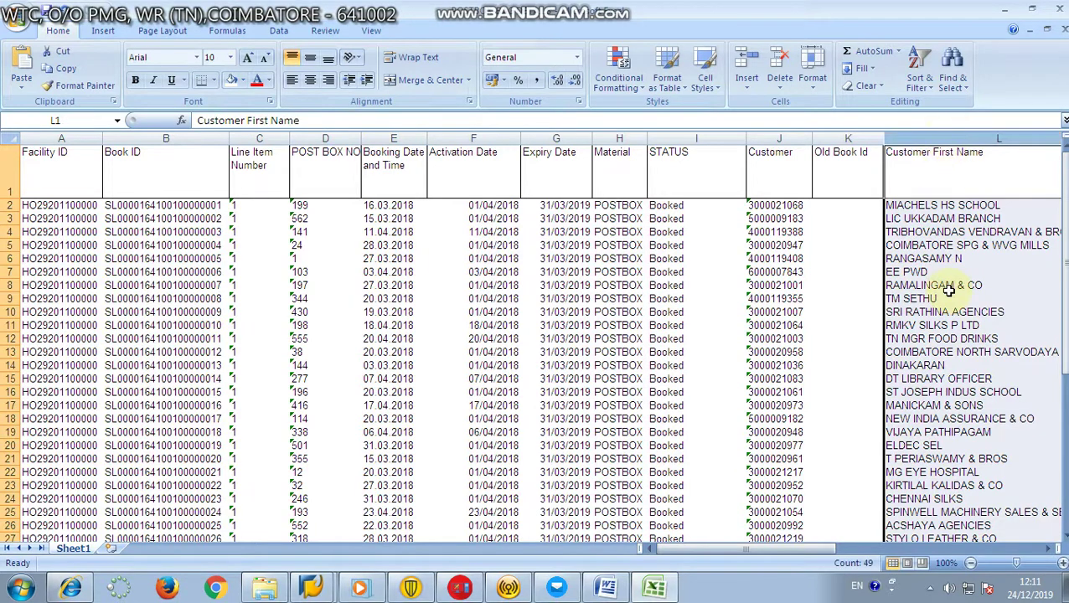
- Fill the Book ID column (B) with yellow
click(326, 137)
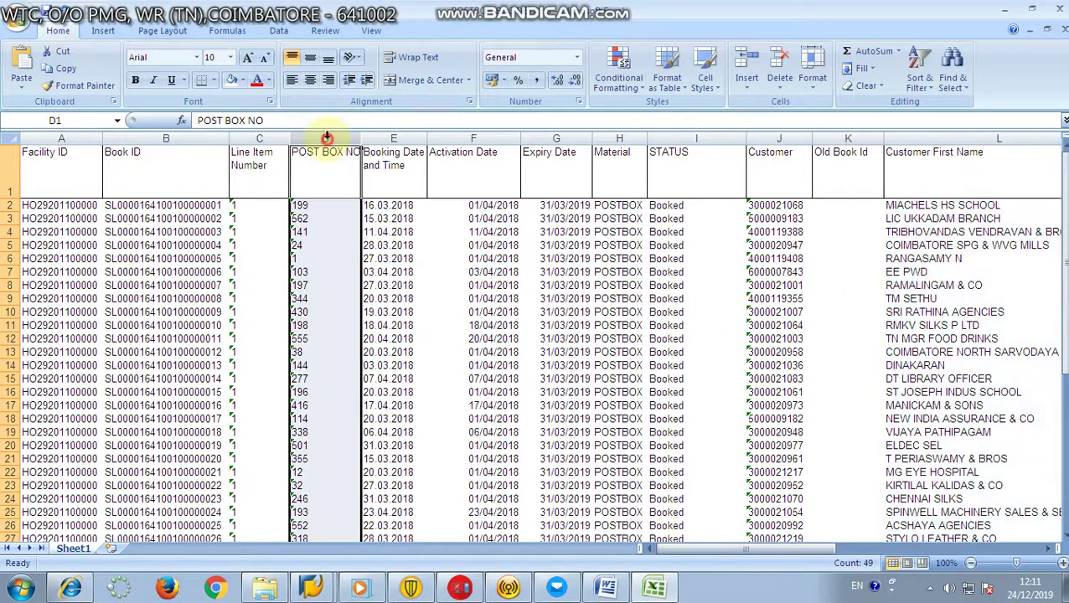
click(164, 138)
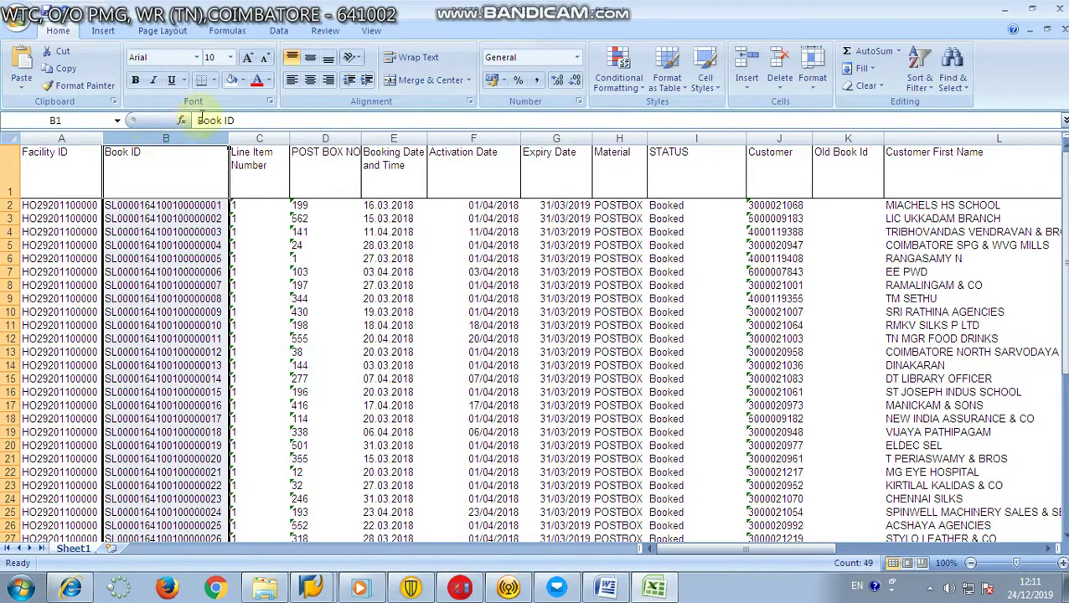
click(242, 80)
click(269, 198)
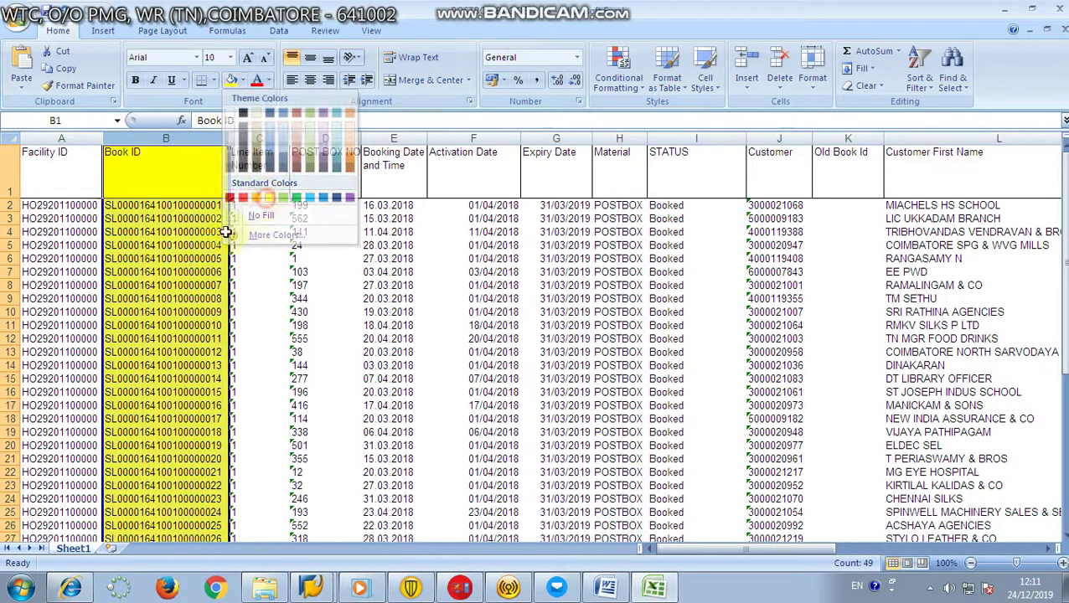
- Convert post box number 199 in D2 to a number, then select the Book ID text in B2
click(166, 244)
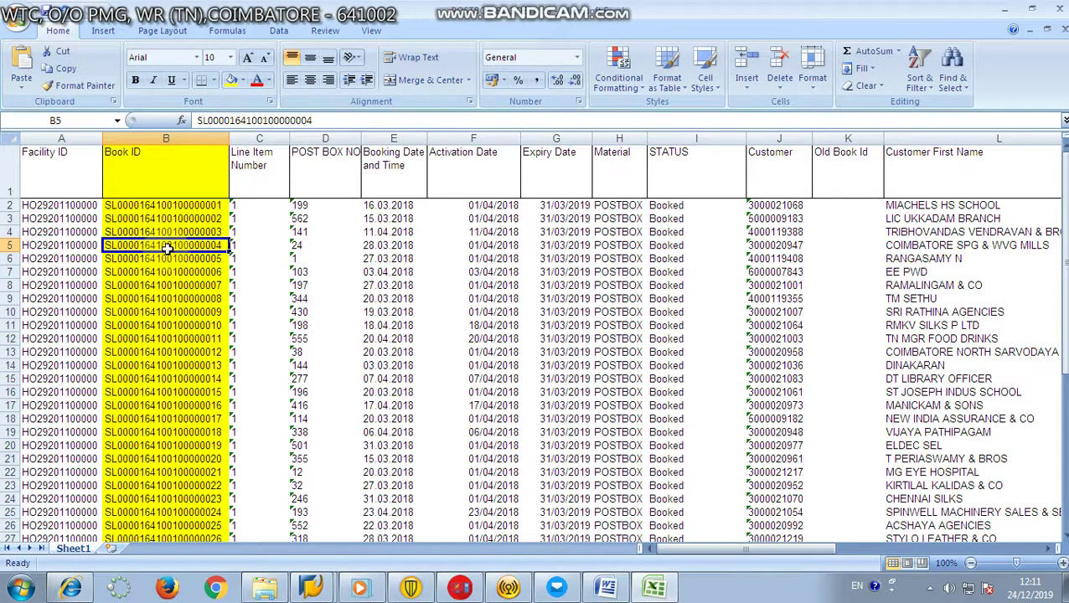
click(935, 207)
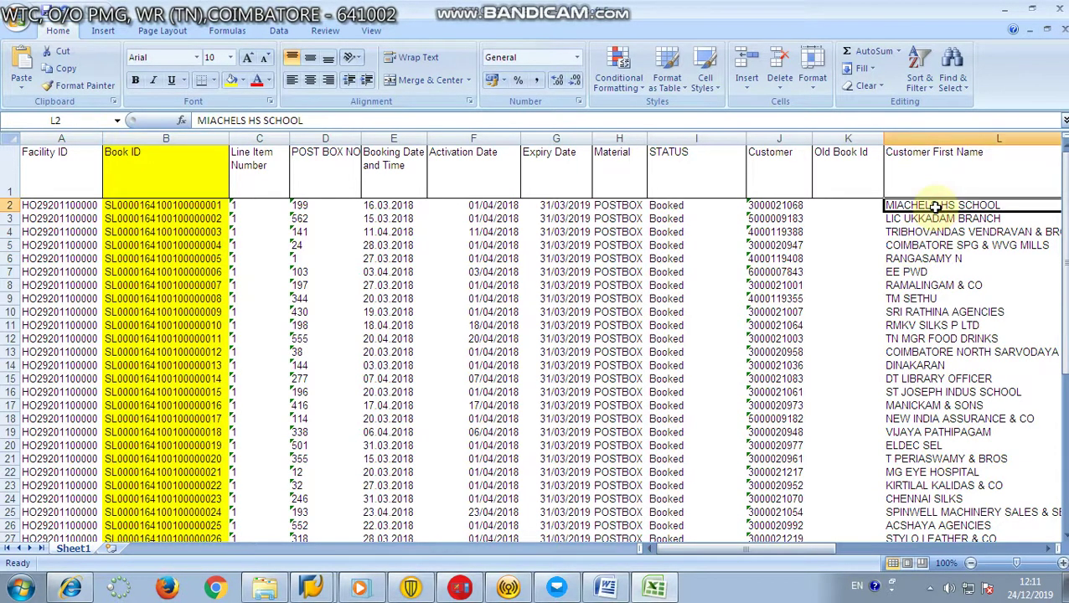
click(307, 209)
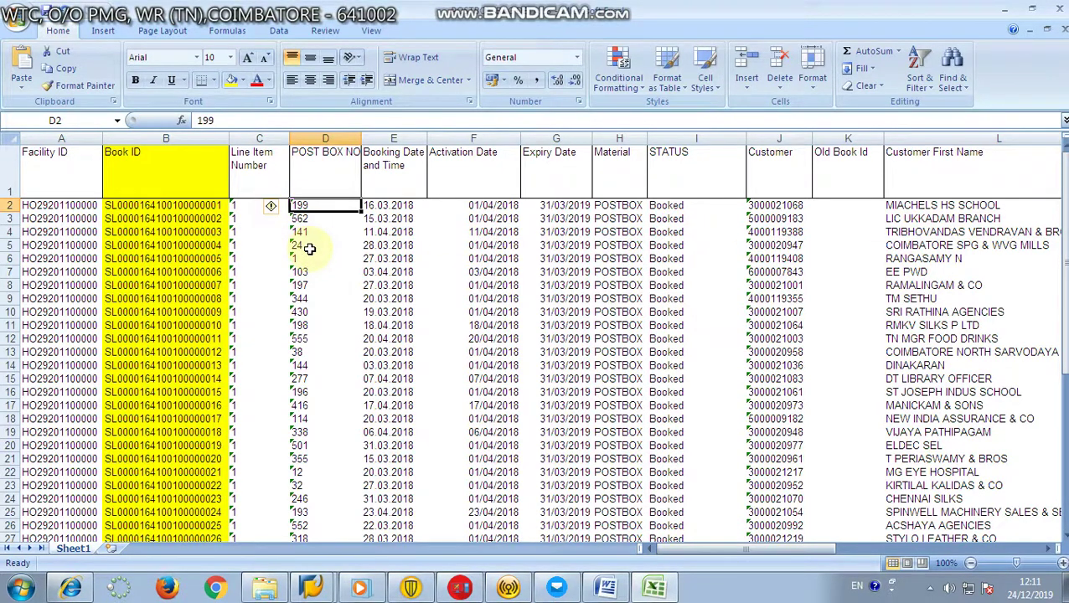
double_click(299, 205)
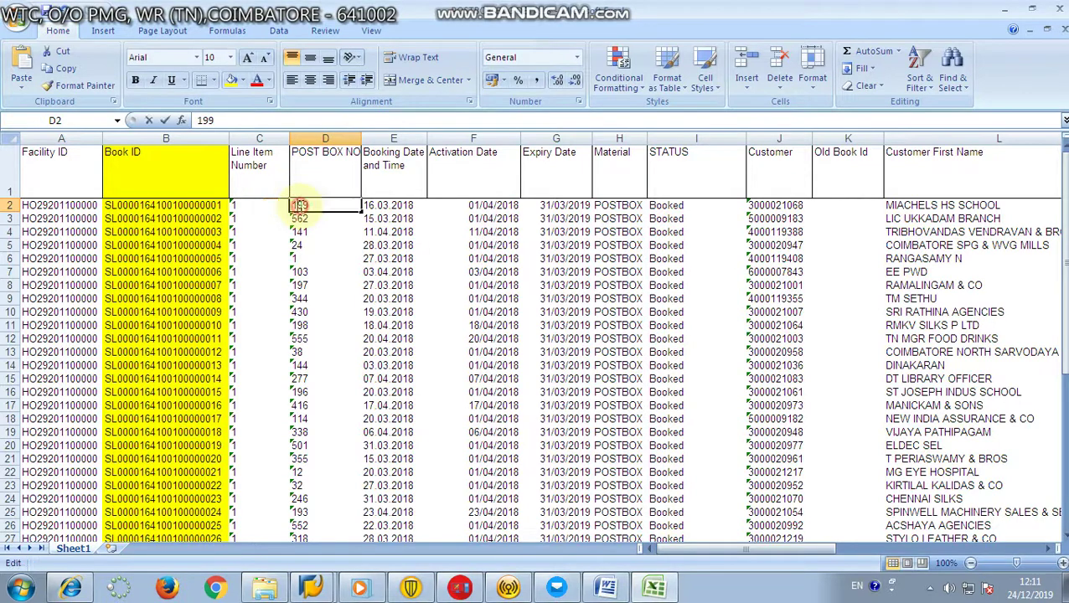
click(125, 205)
double_click(106, 205)
drag(106, 205, 222, 283)
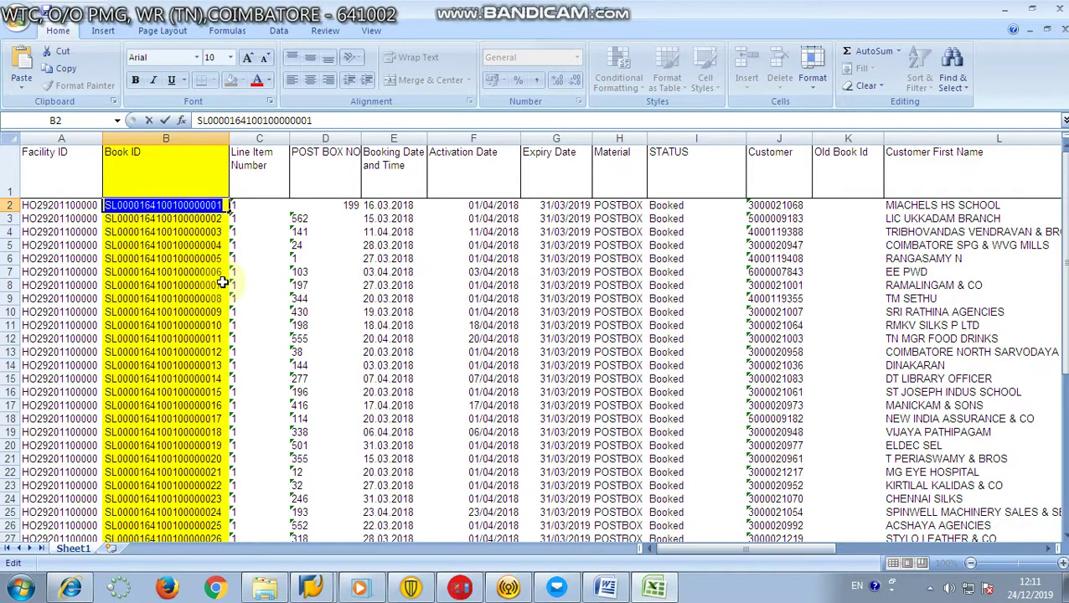
scroll(224, 281, down, 7)
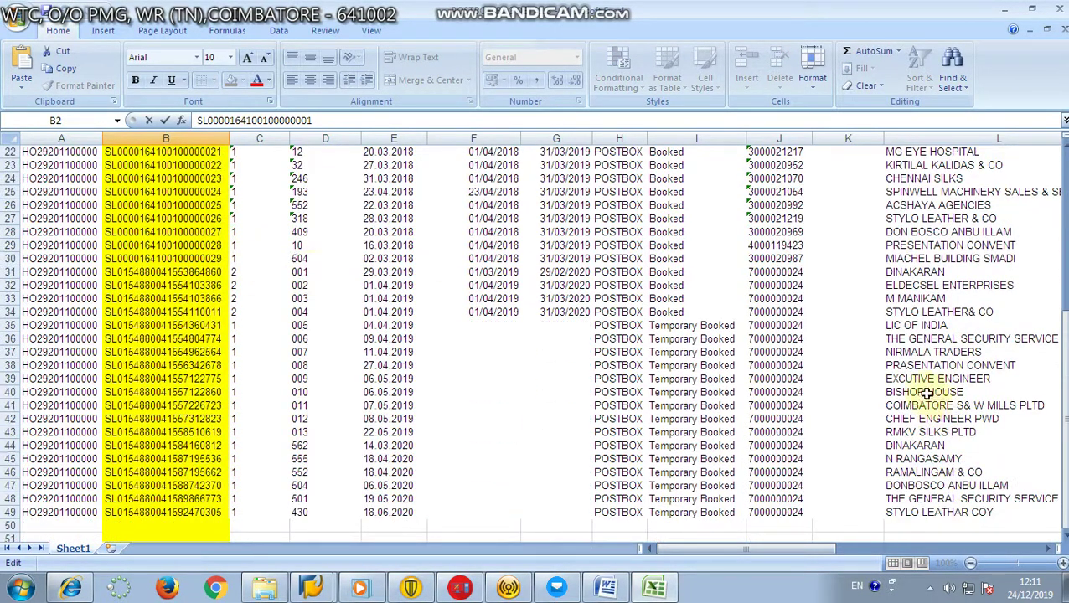
click(912, 353)
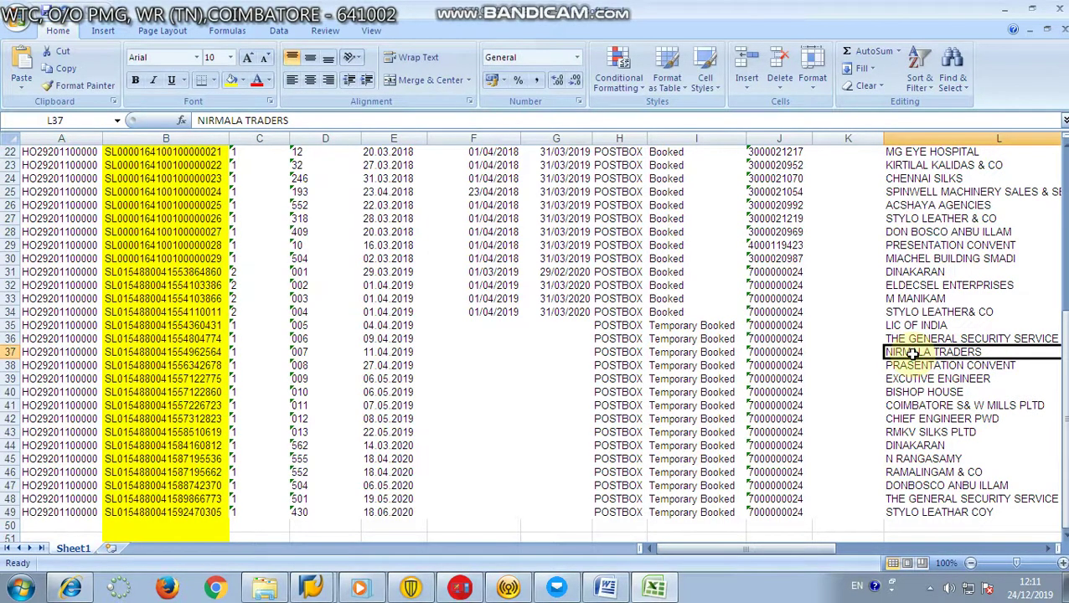
scroll(913, 353, up, 2)
click(912, 354)
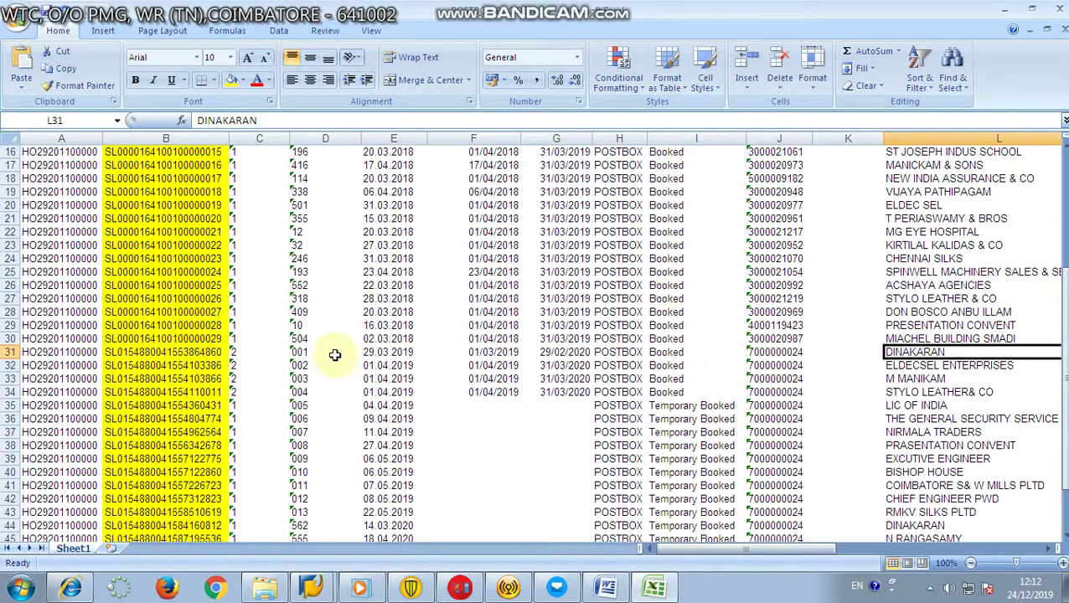
click(299, 353)
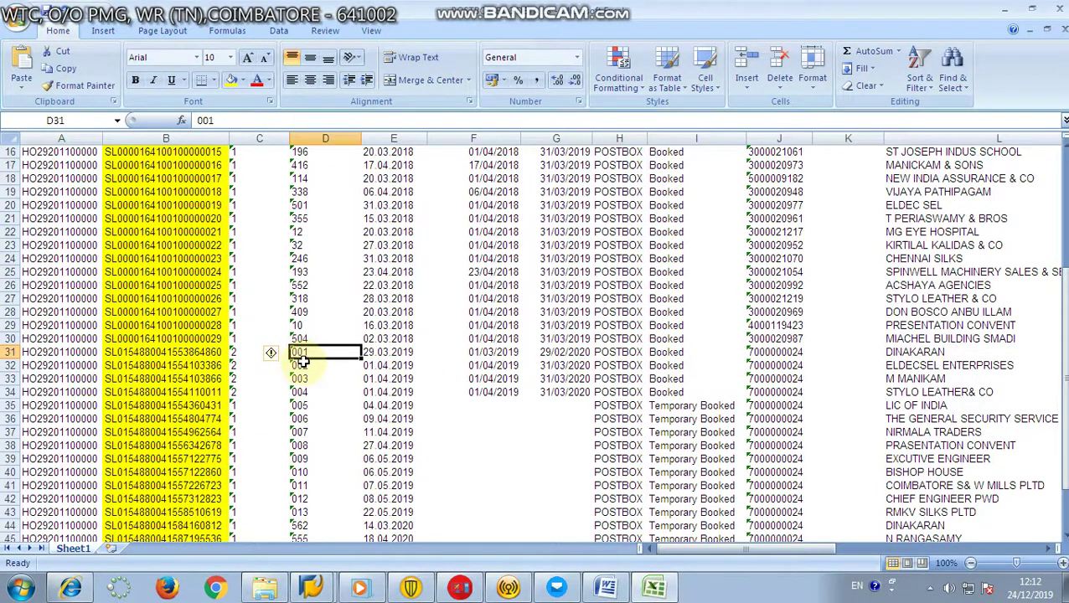
double_click(180, 352)
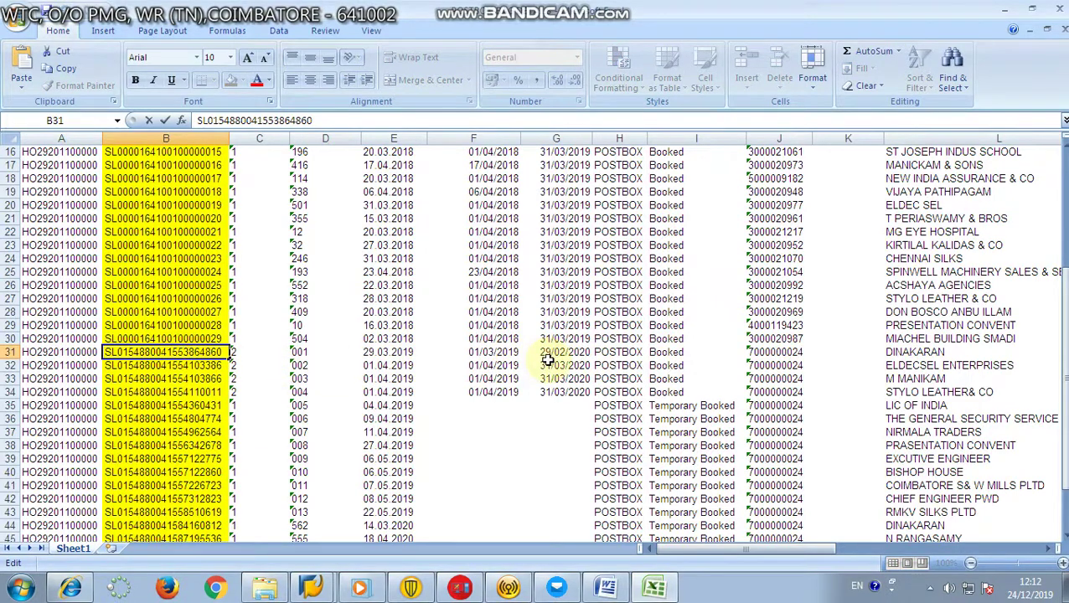
click(486, 353)
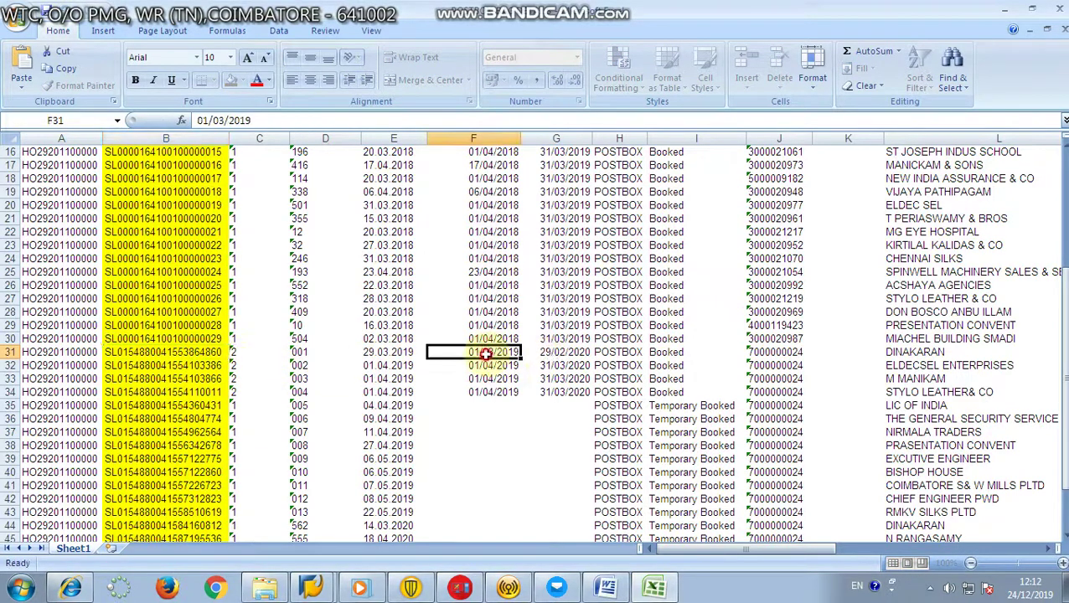
click(564, 352)
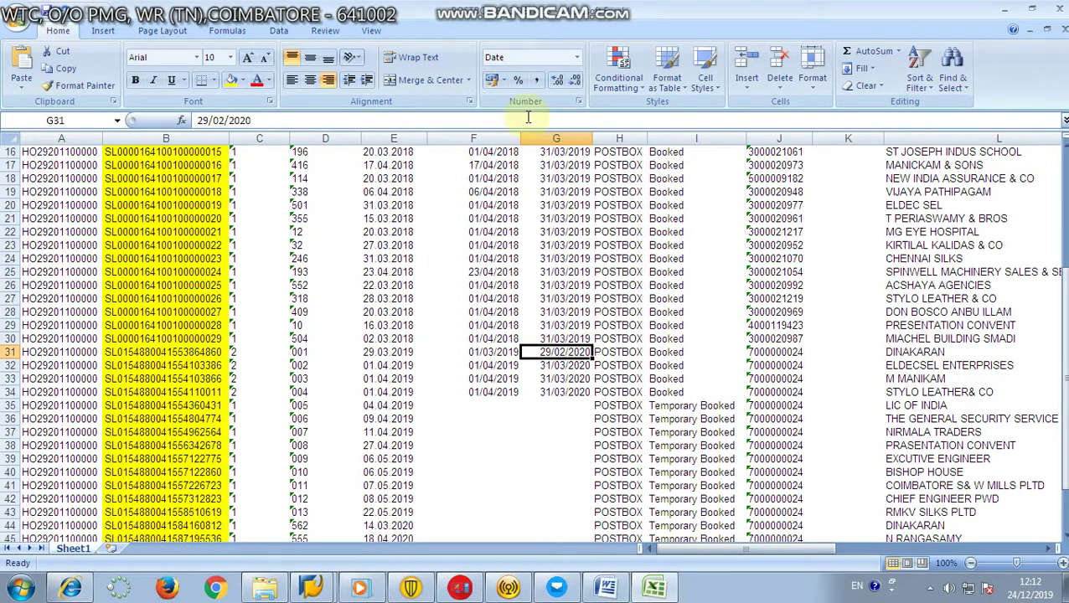
scroll(729, 400, up, 5)
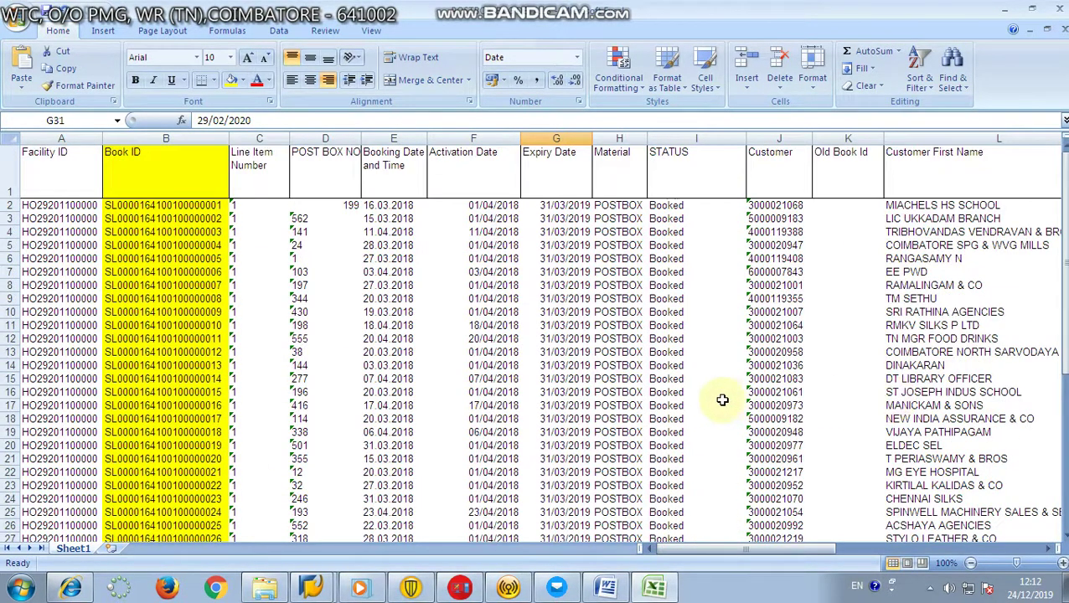
scroll(721, 398, down, 9)
scroll(721, 399, up, 9)
- Minimize Excel and Back Office, open SAP Logon, and sign in to ECP with the user ID and password
click(1010, 17)
click(1011, 17)
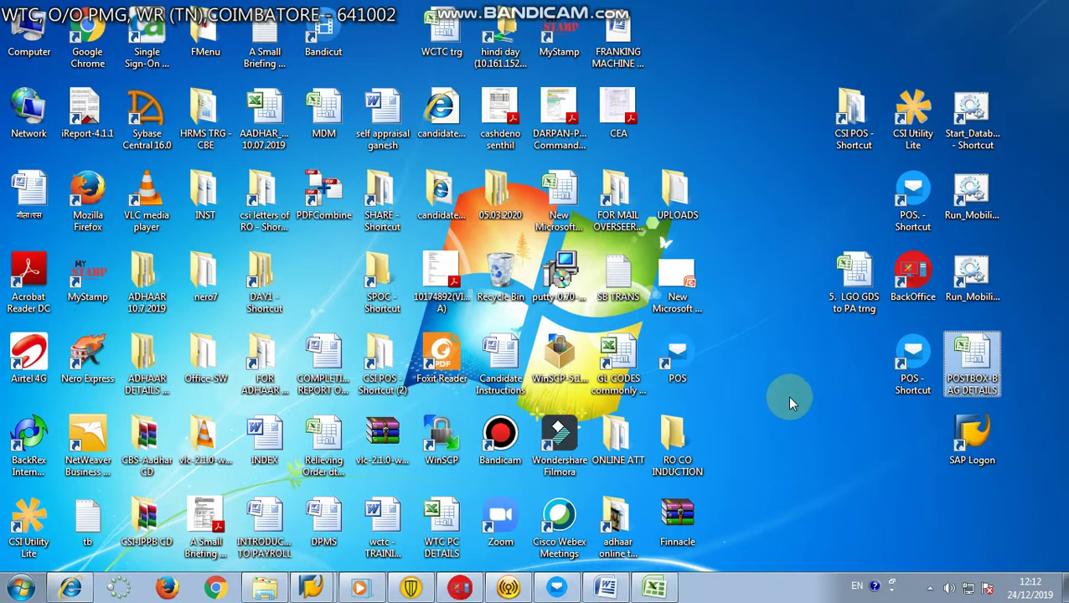
click(969, 444)
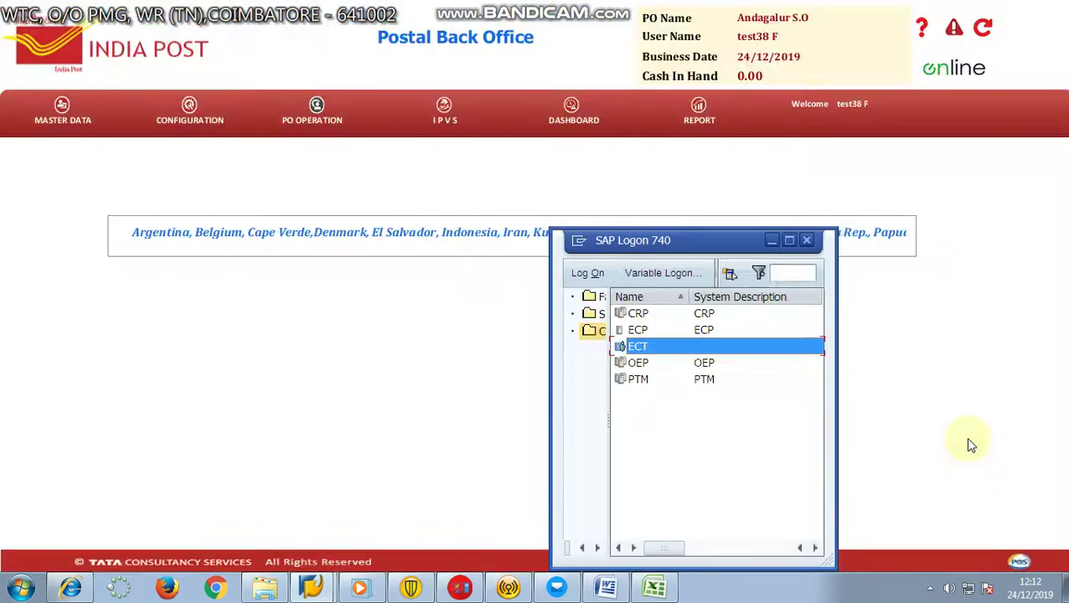
click(636, 331)
click(639, 332)
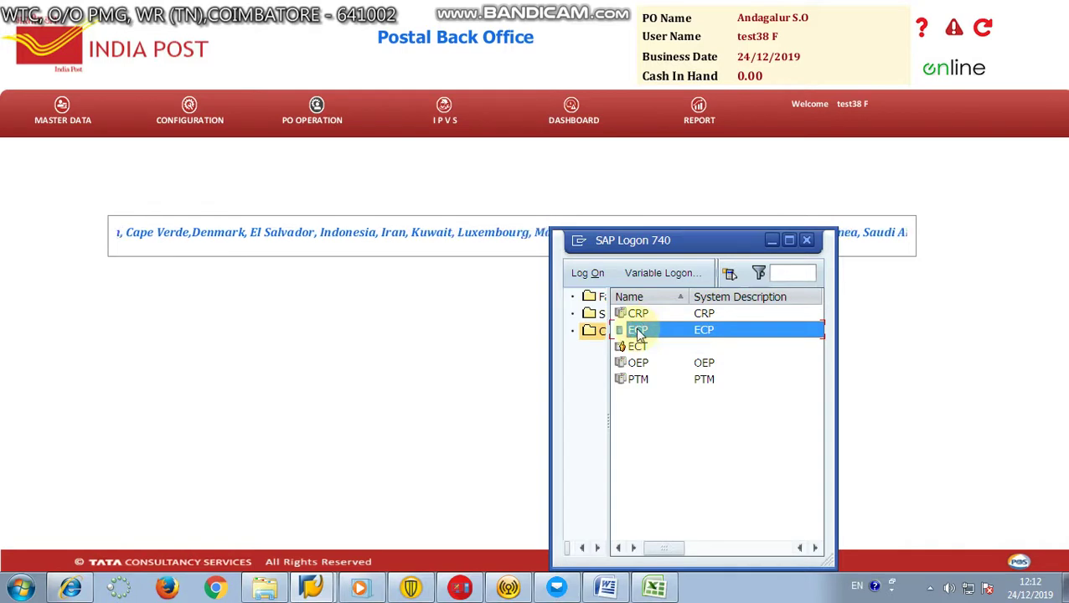
text(10085960)
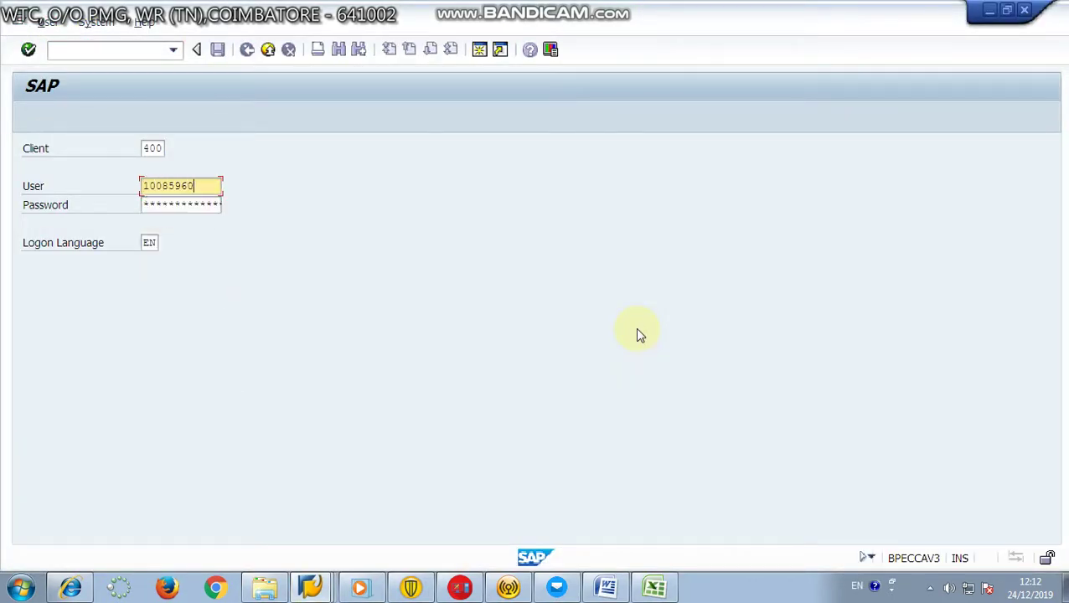
key(Tab)
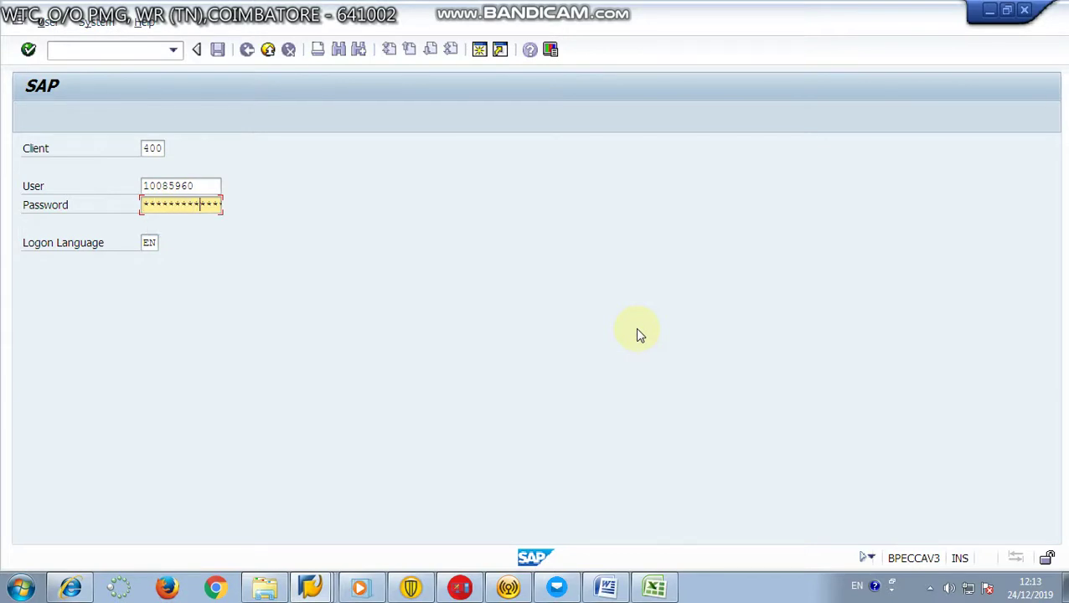
key(Return)
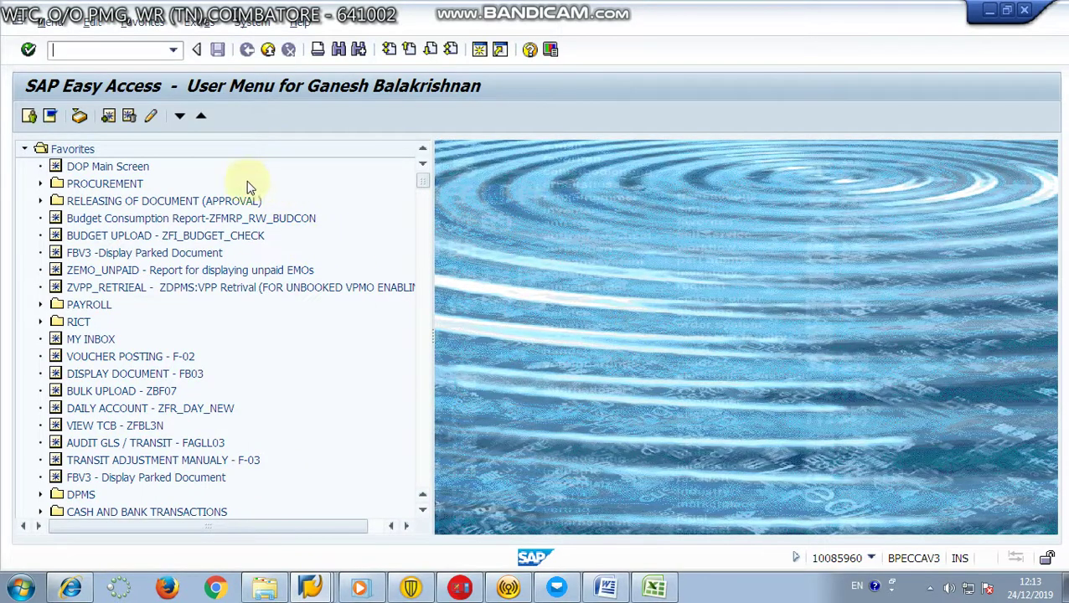
- Open the DOP Main Screen from Favorites and launch Delivery and Postman Management System
double_click(79, 167)
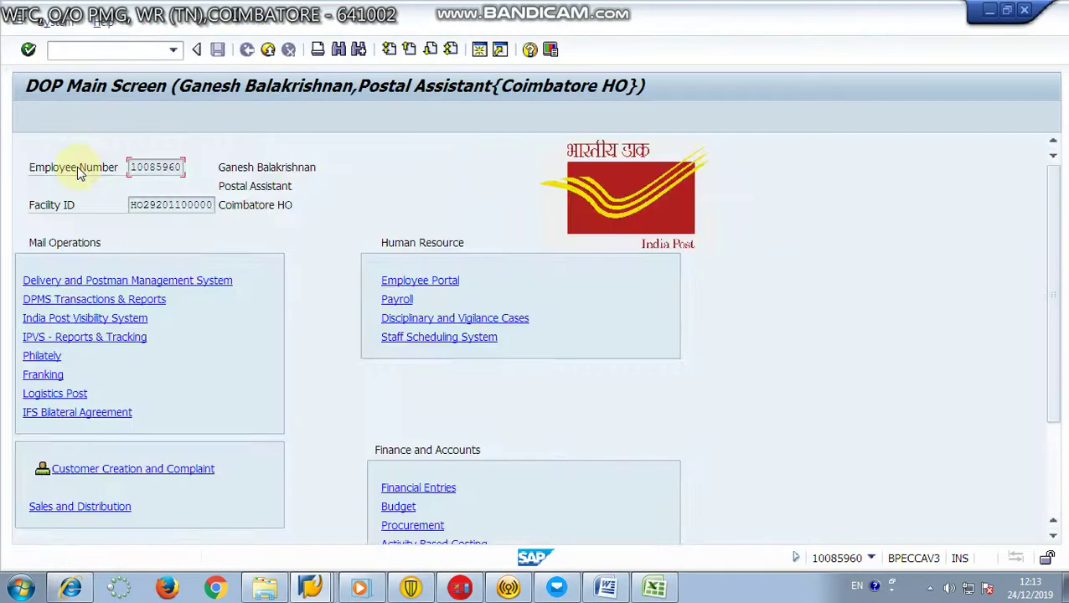
click(131, 284)
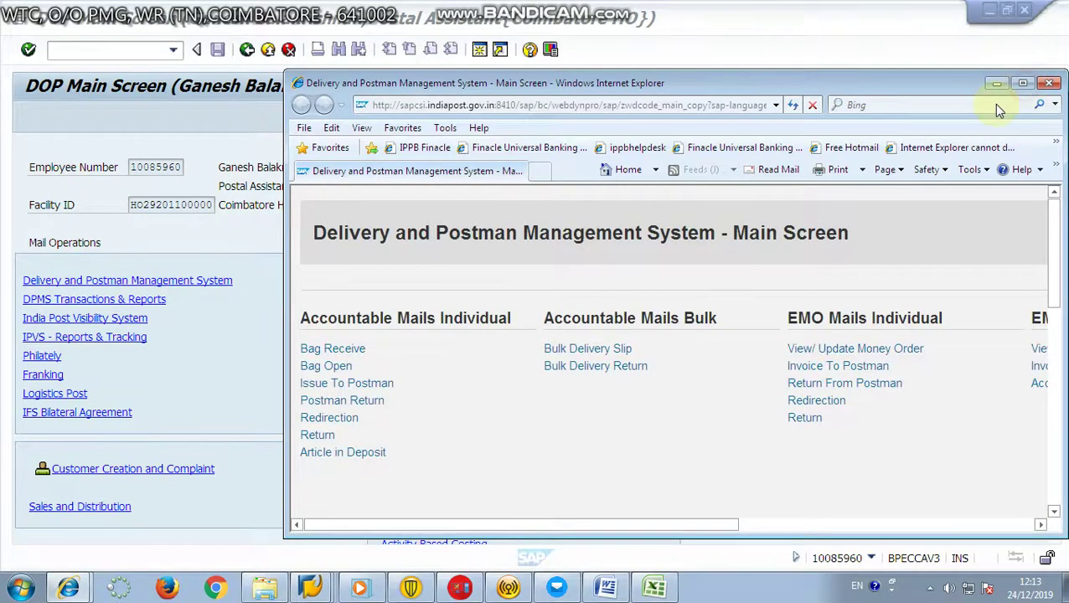
- Maximize the DPMS window and open Postbag/Postbox Booking Report from the Reports section
click(1021, 83)
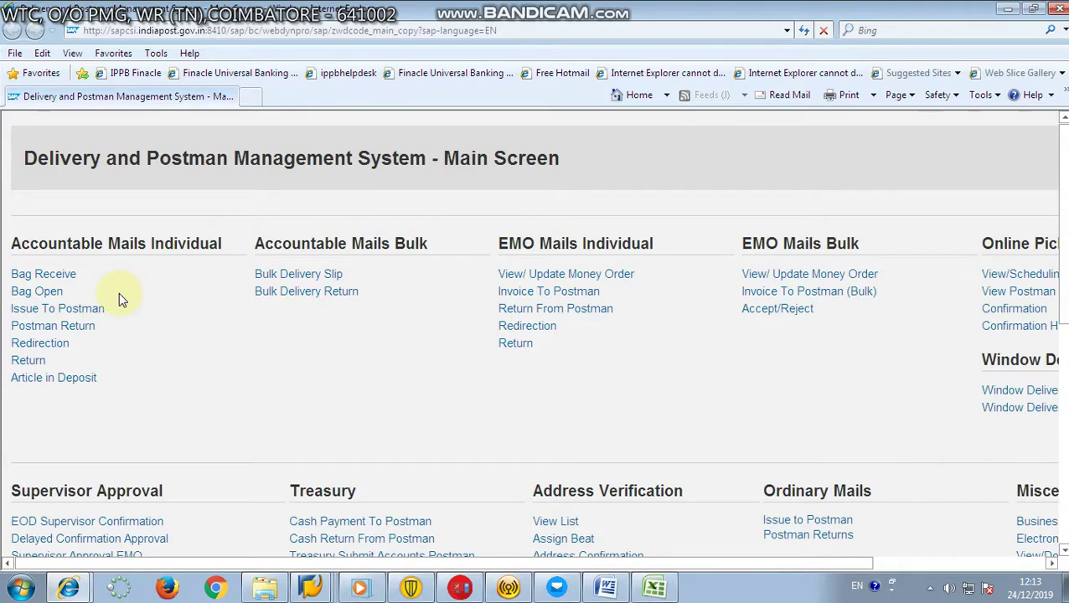
scroll(119, 300, down, 1)
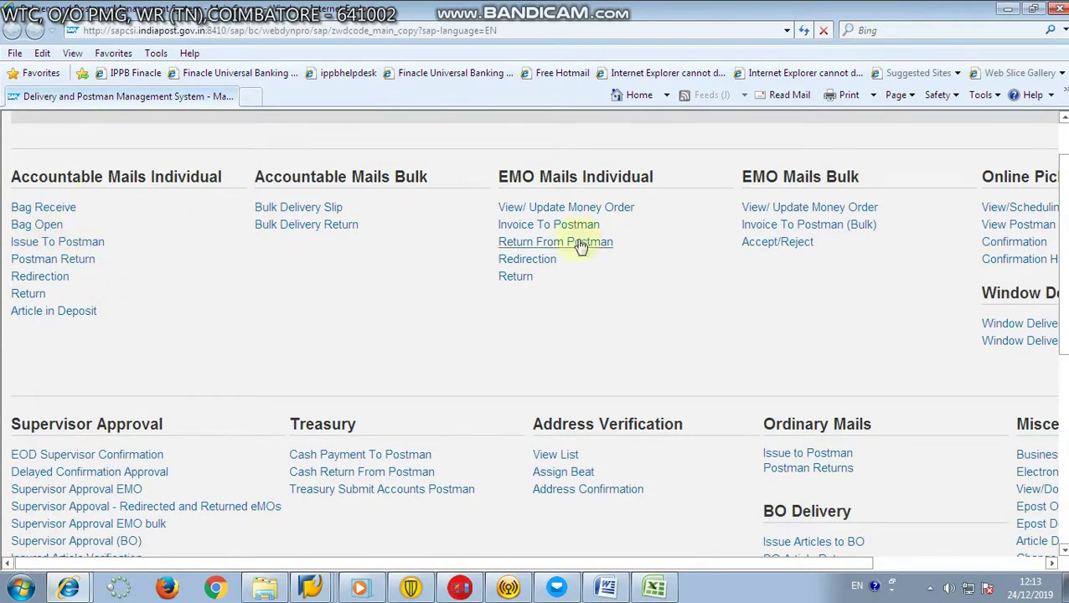
scroll(922, 293, down, 1)
scroll(921, 293, down, 2)
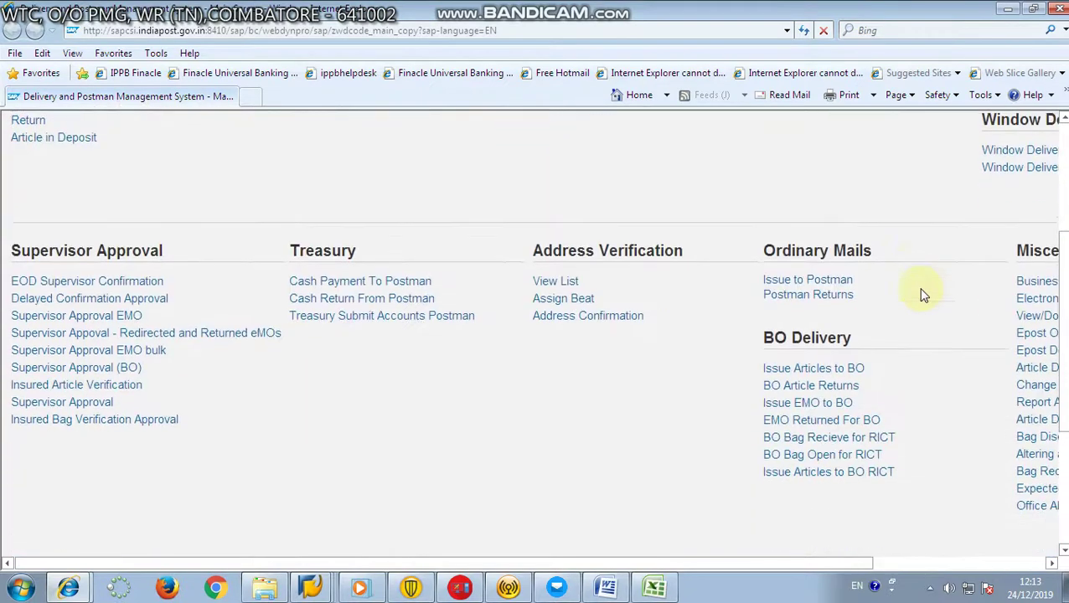
scroll(672, 321, down, 3)
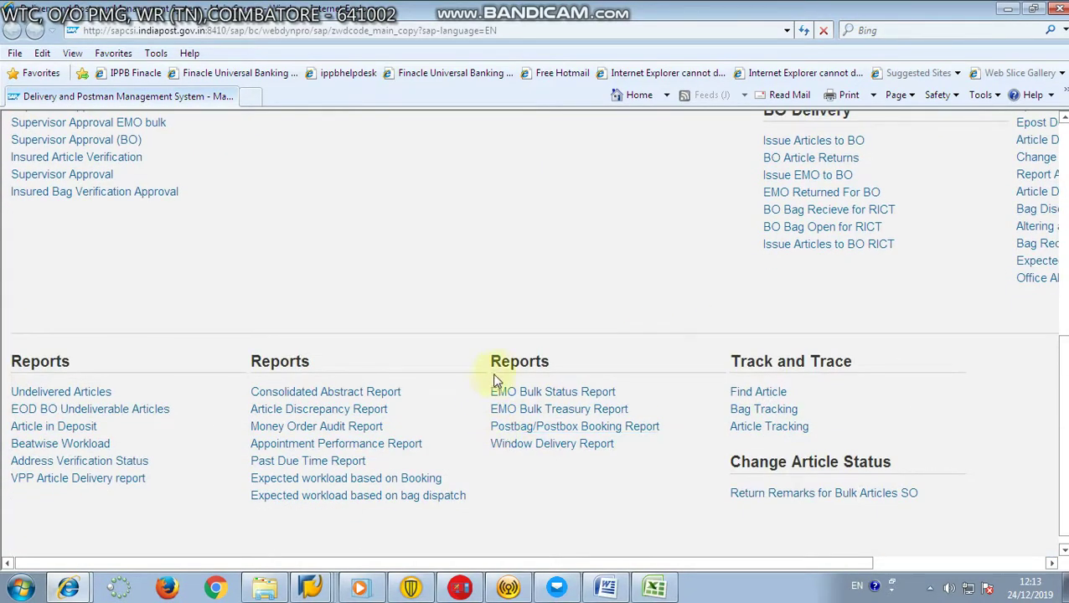
click(592, 429)
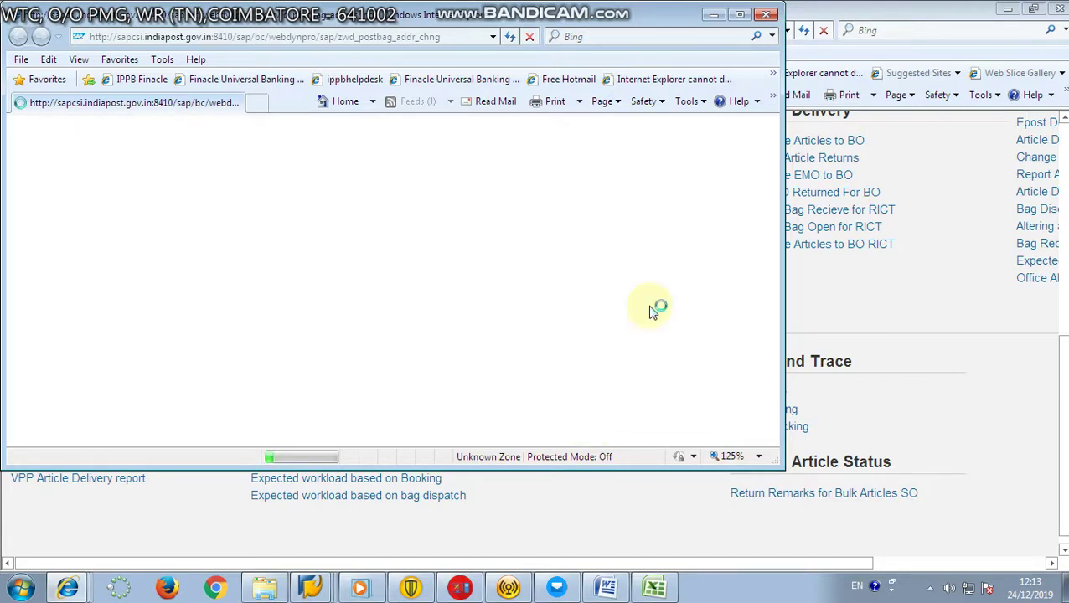
- Maximize the booking report window, dismiss the tray popup, and focus the Facility id field
click(741, 16)
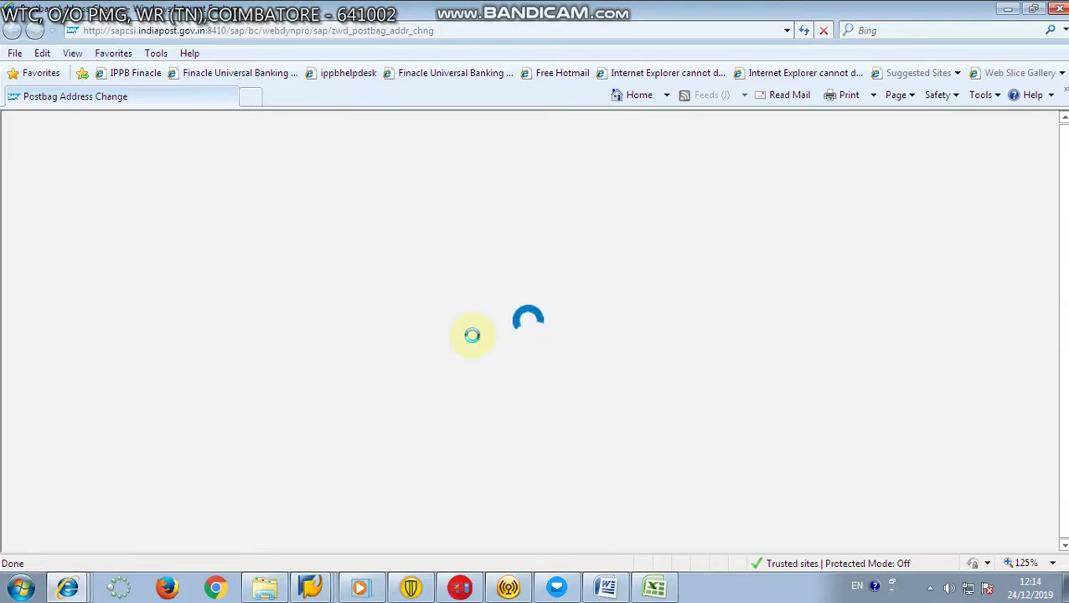
click(929, 587)
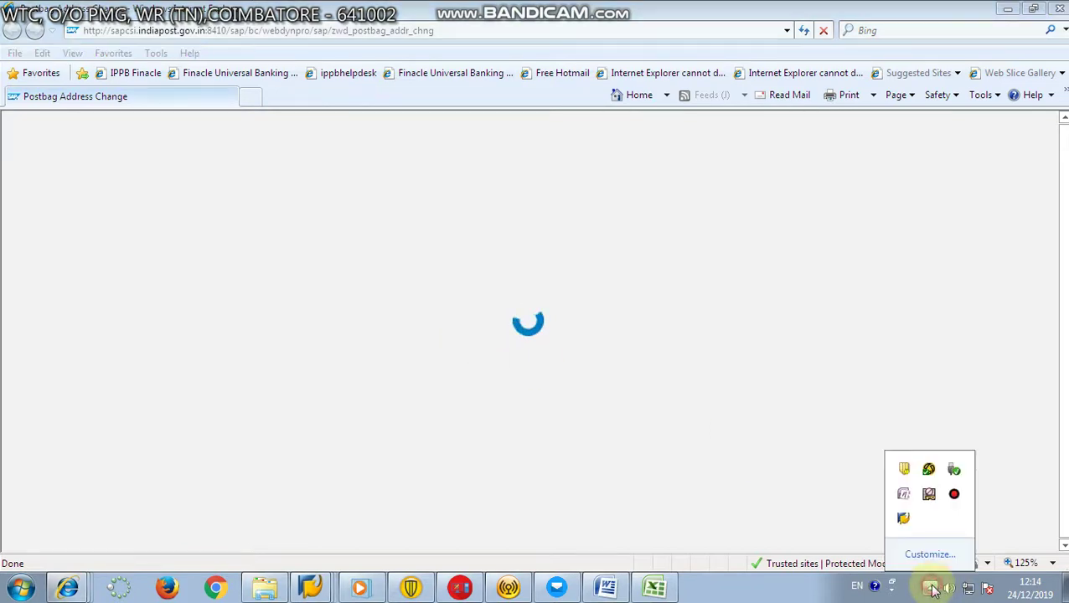
click(661, 448)
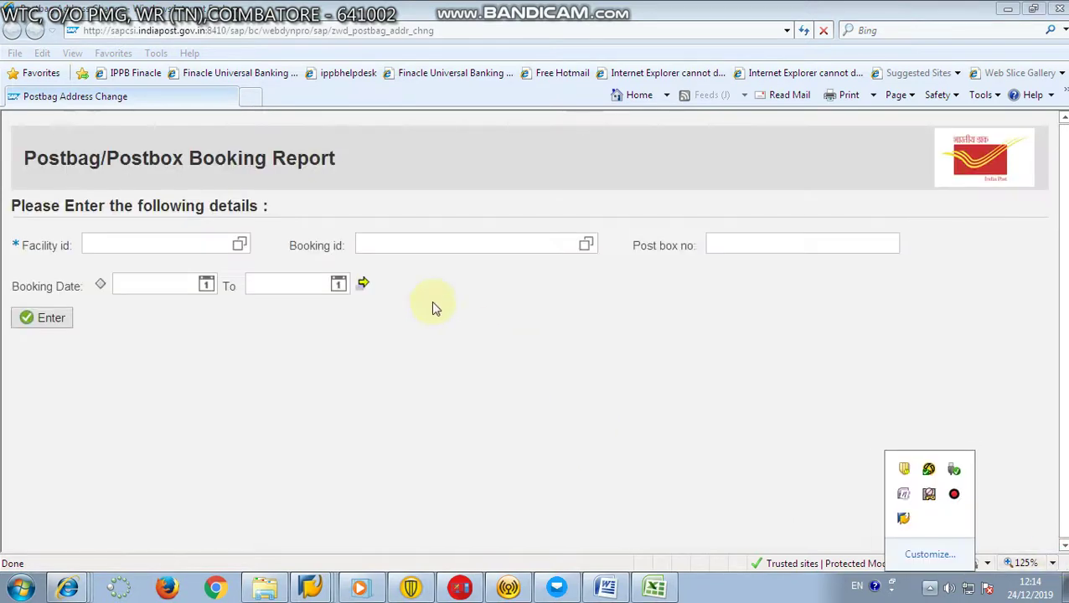
click(432, 304)
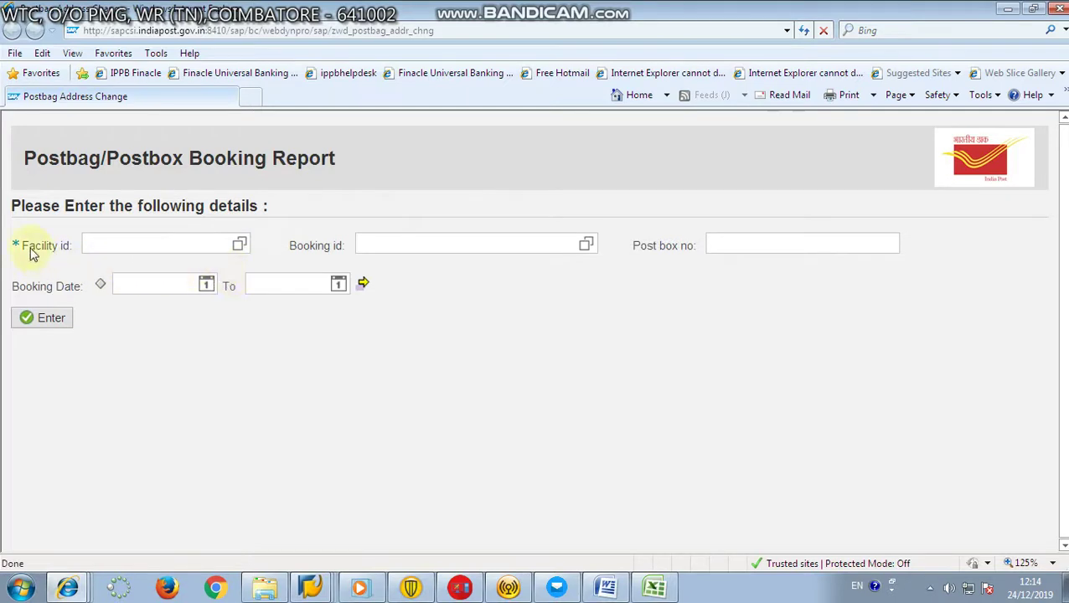
click(87, 246)
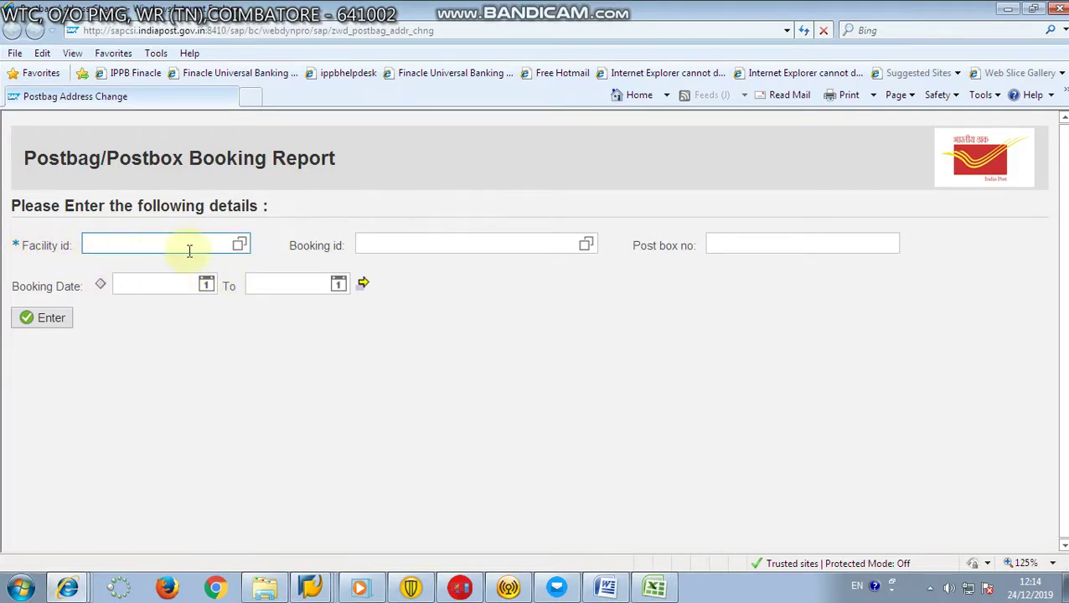
click(310, 593)
drag(287, 549, 275, 567)
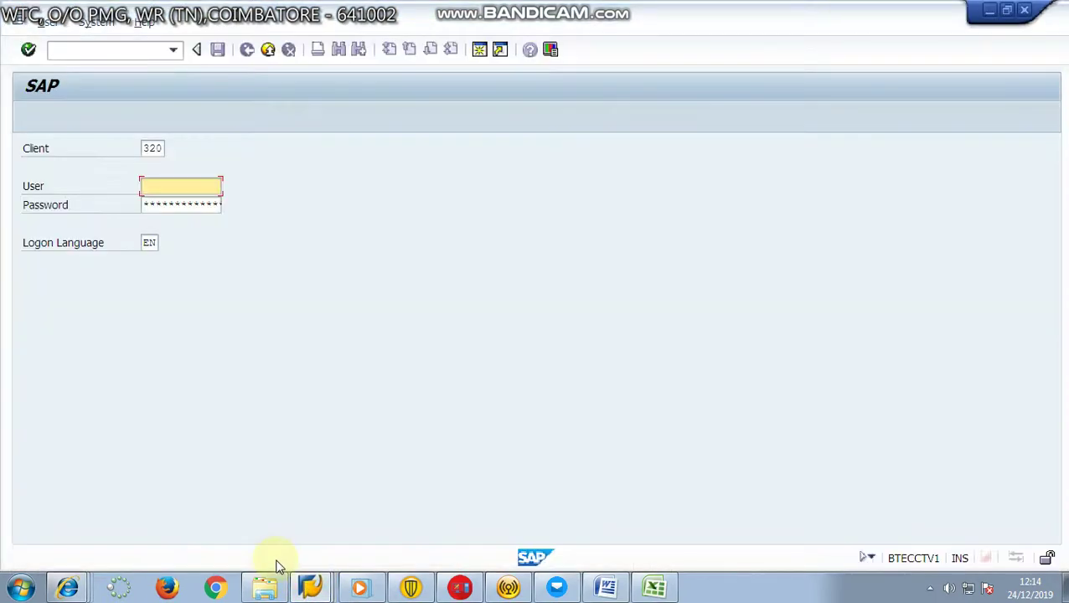
click(310, 586)
click(294, 549)
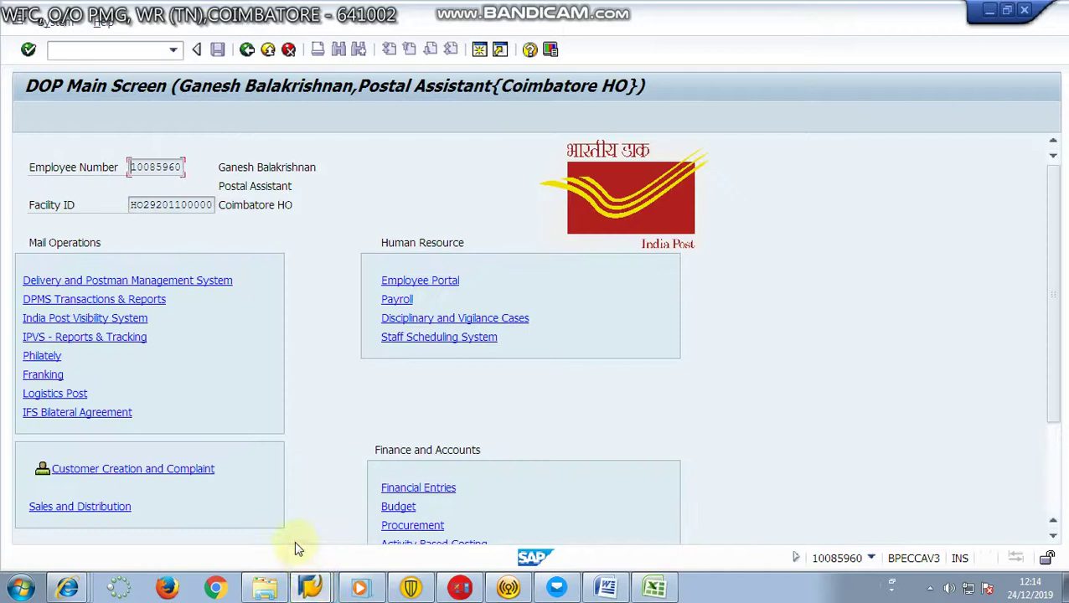
click(131, 207)
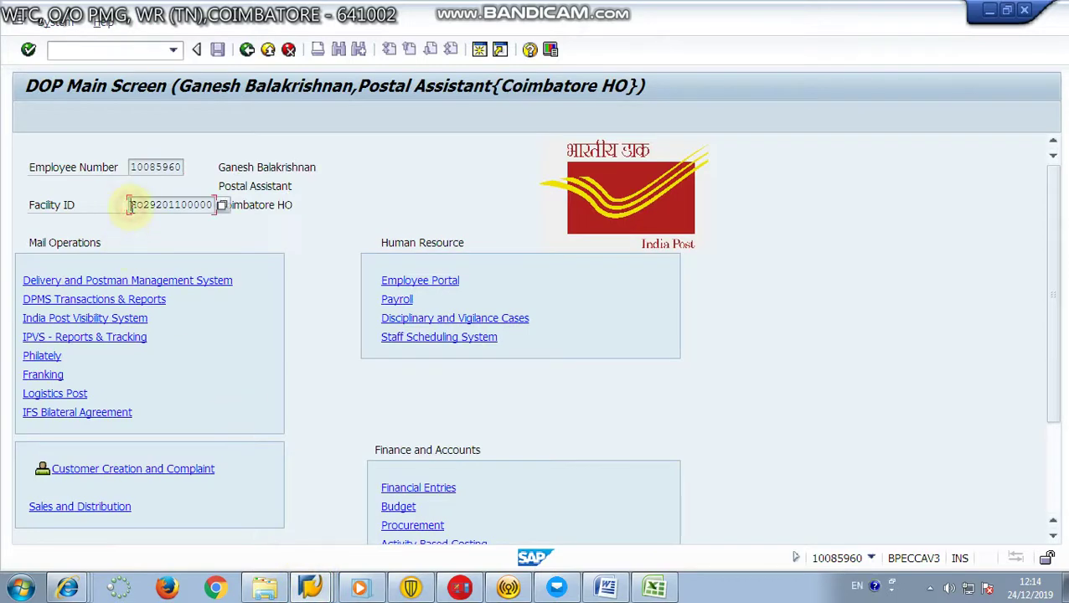
drag(131, 206, 219, 206)
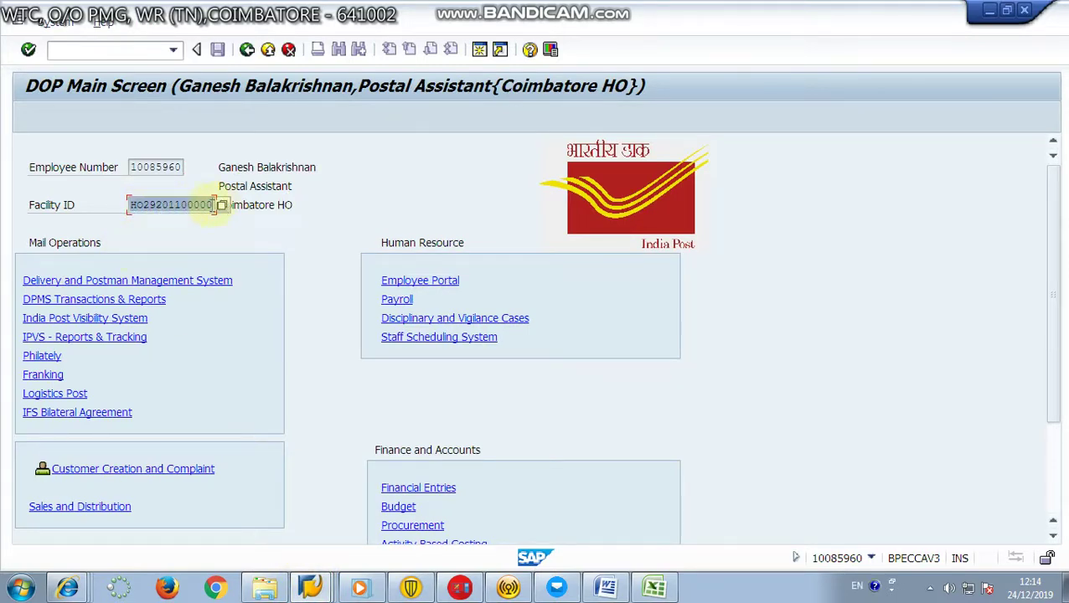
right_click(189, 206)
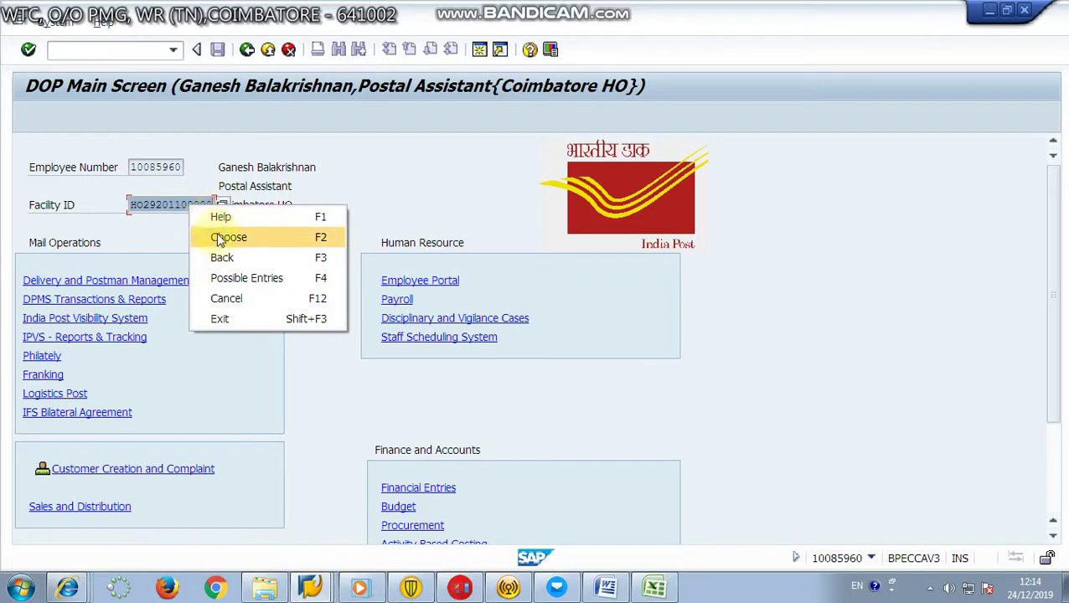
click(168, 206)
drag(130, 208, 258, 199)
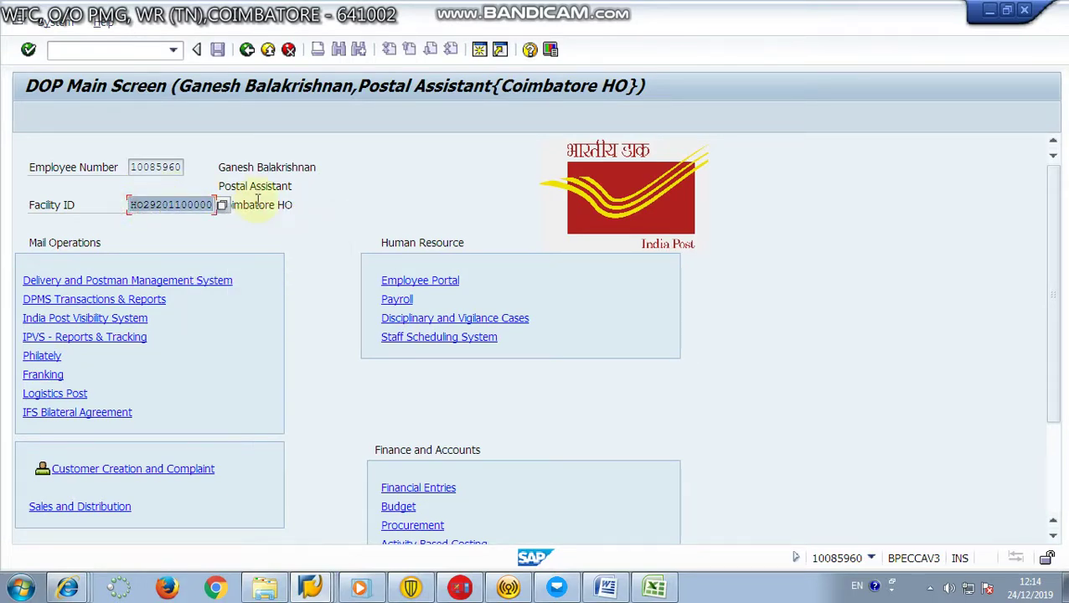
click(258, 200)
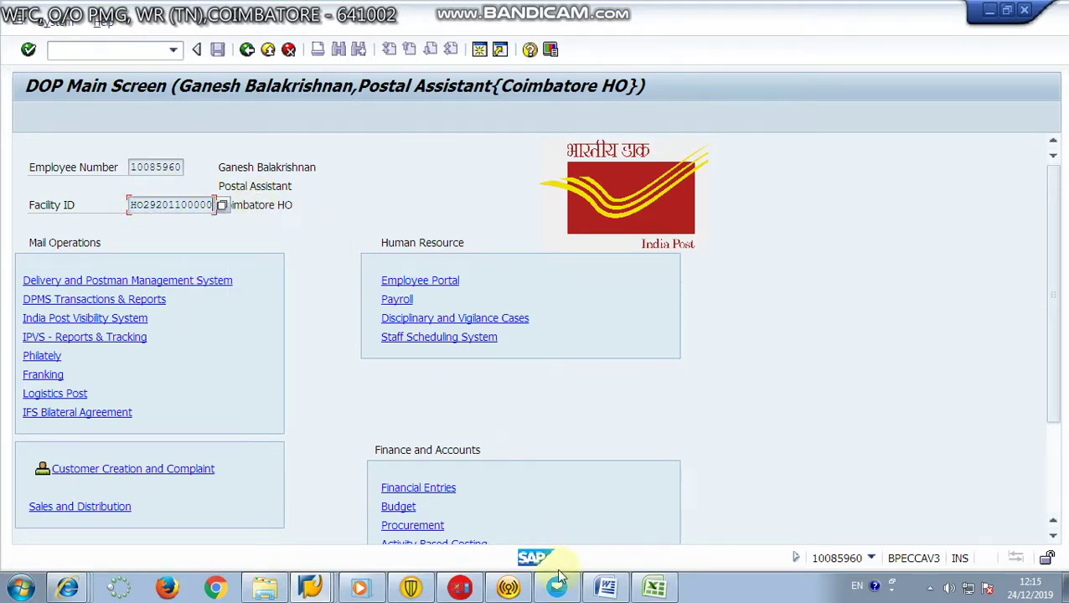
mouse_move(509, 586)
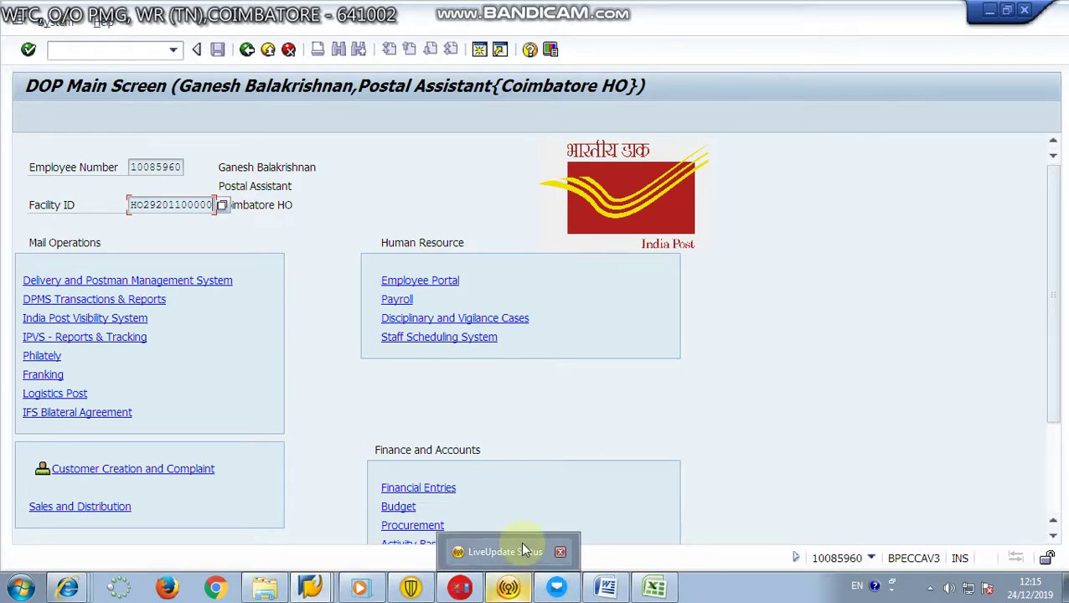
key(alt+Tab)
key(alt+Tab)
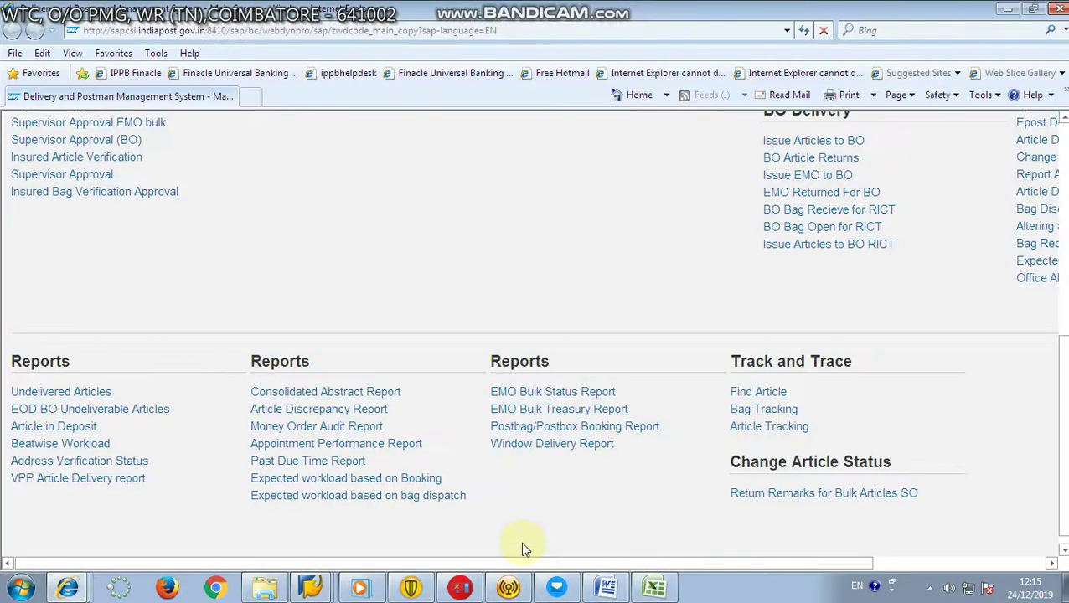
key(alt+Tab)
key(Tab)
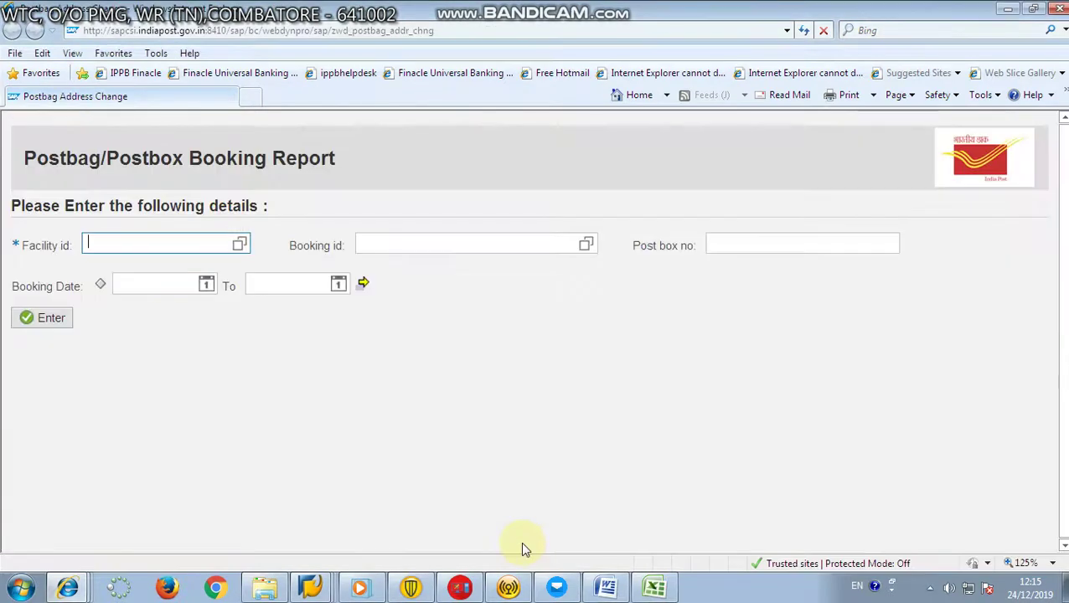
key(ctrl+v)
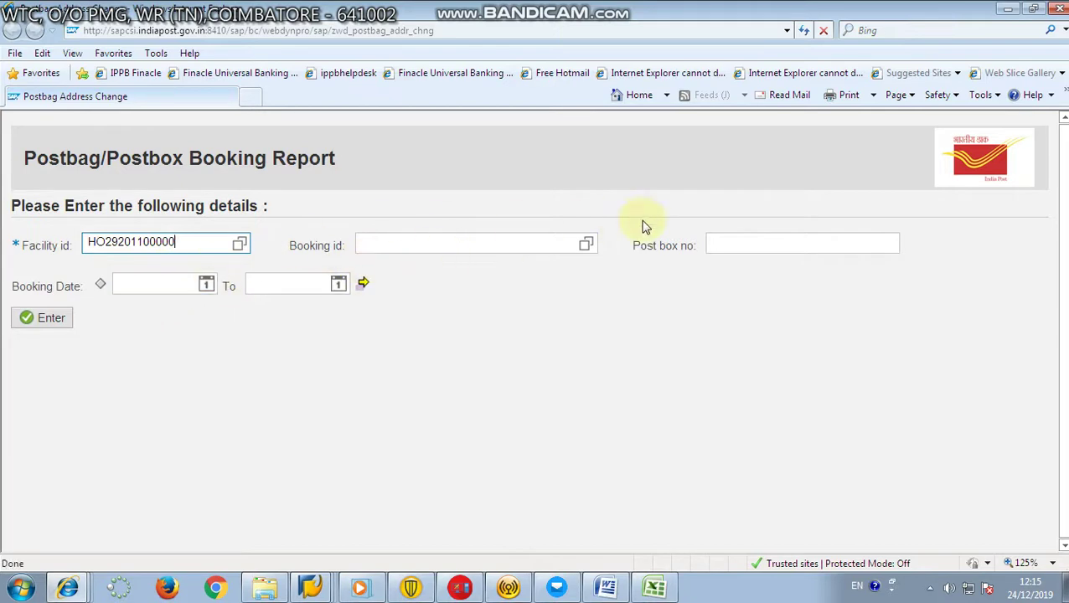
click(55, 328)
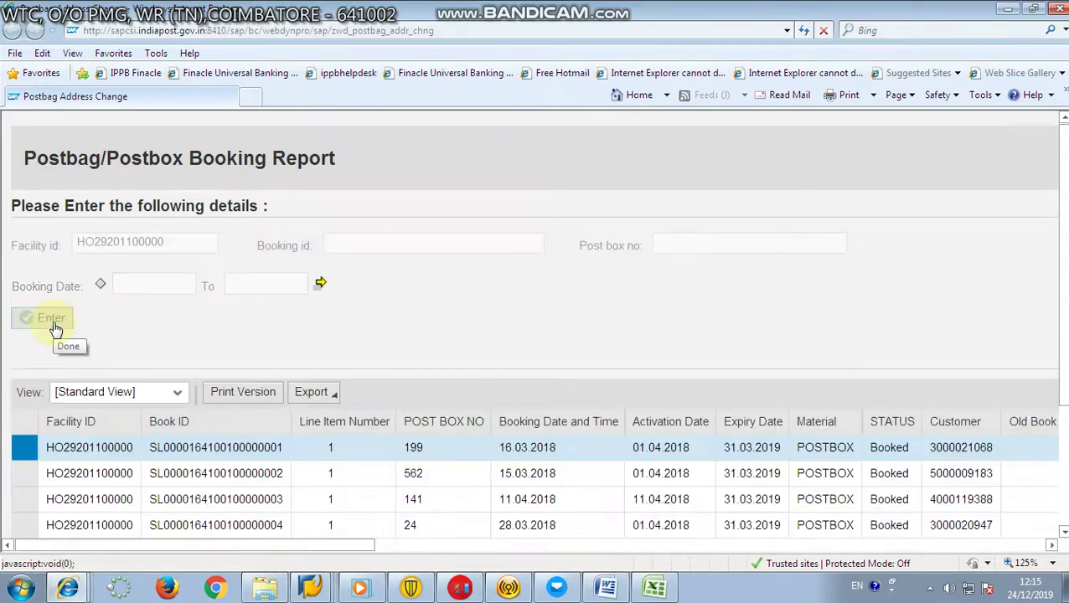
scroll(457, 365, down, 1)
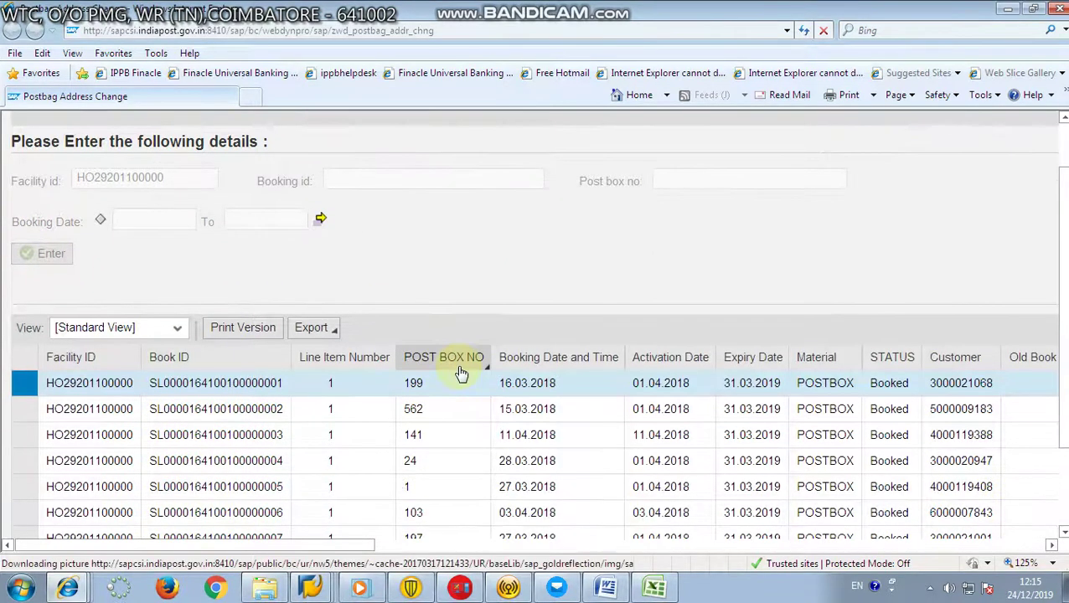
- Export the booking table to Microsoft Excel and allow the blocked download in IE
scroll(1057, 387, down, 3)
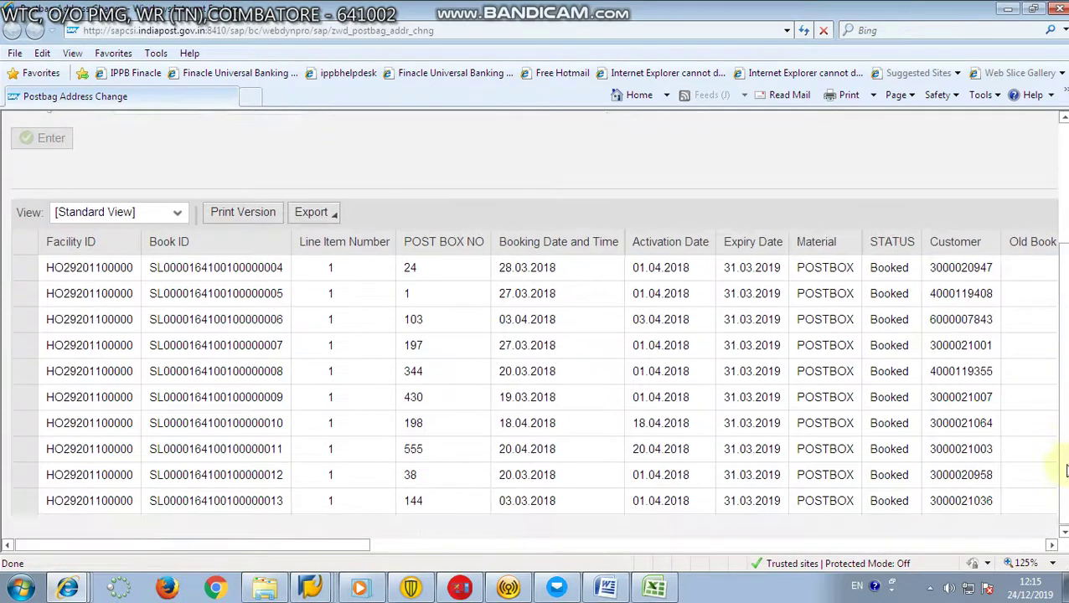
scroll(658, 401, up, 1)
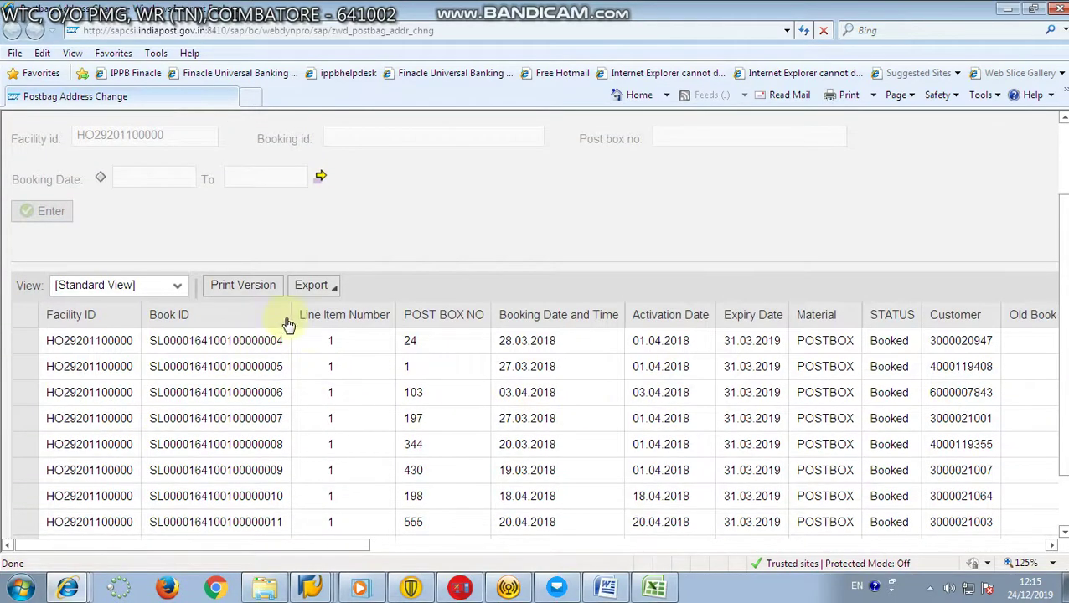
click(325, 291)
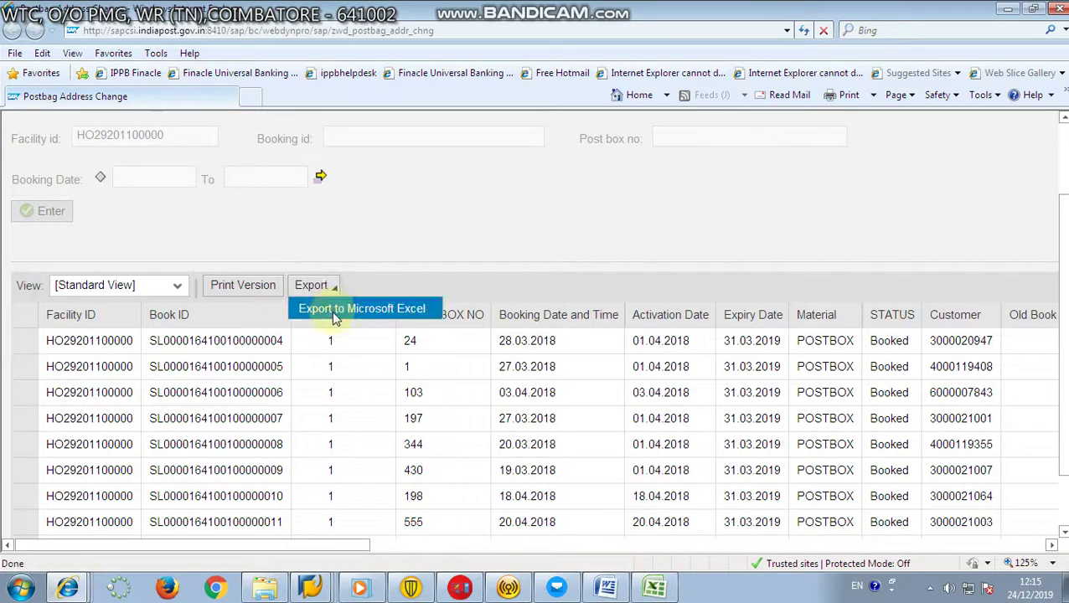
click(378, 310)
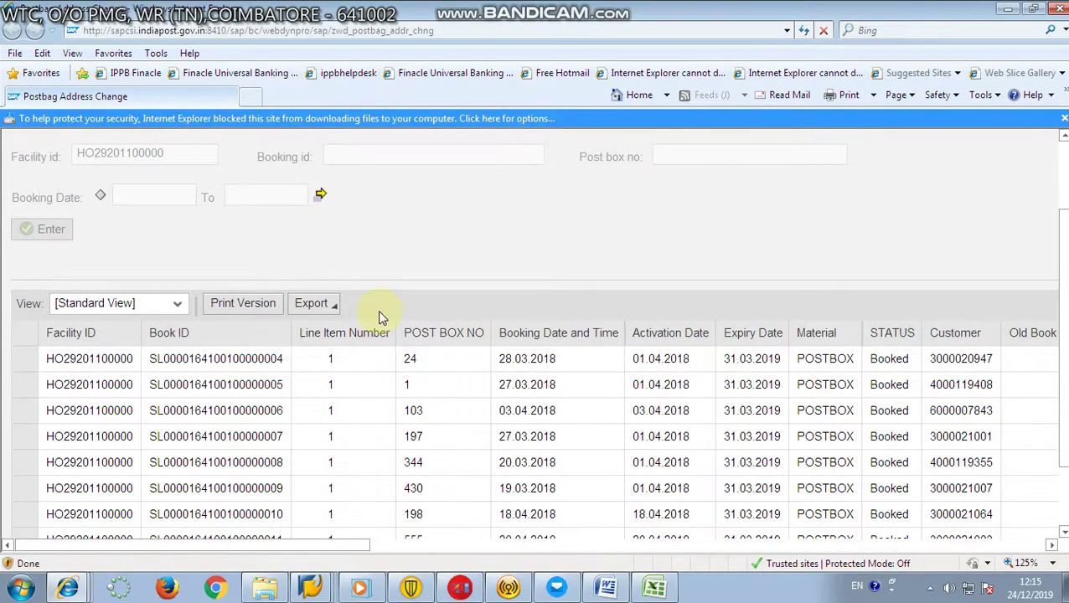
click(567, 119)
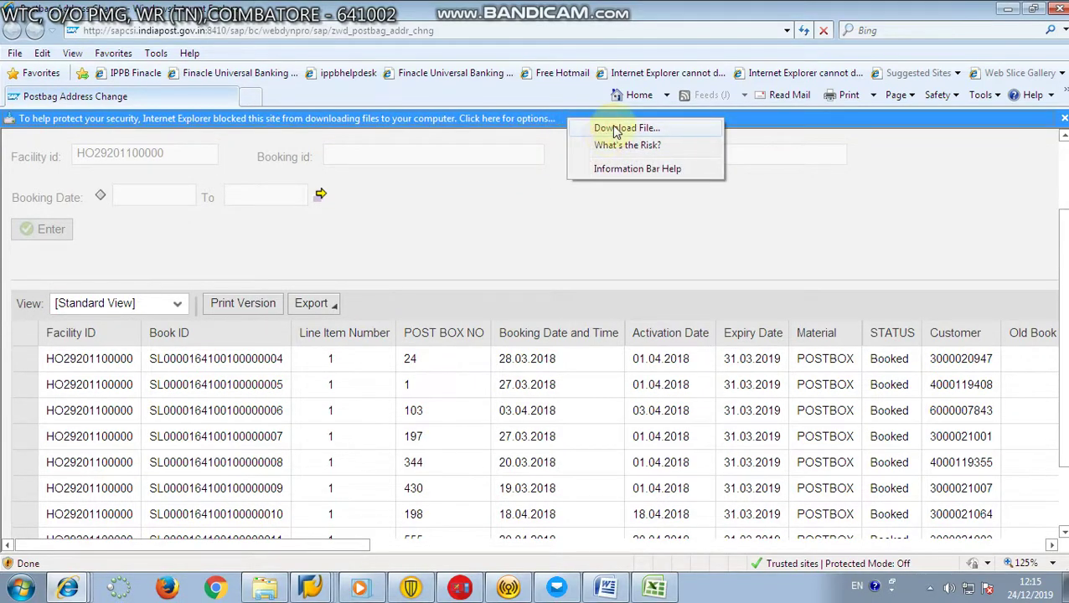
click(616, 128)
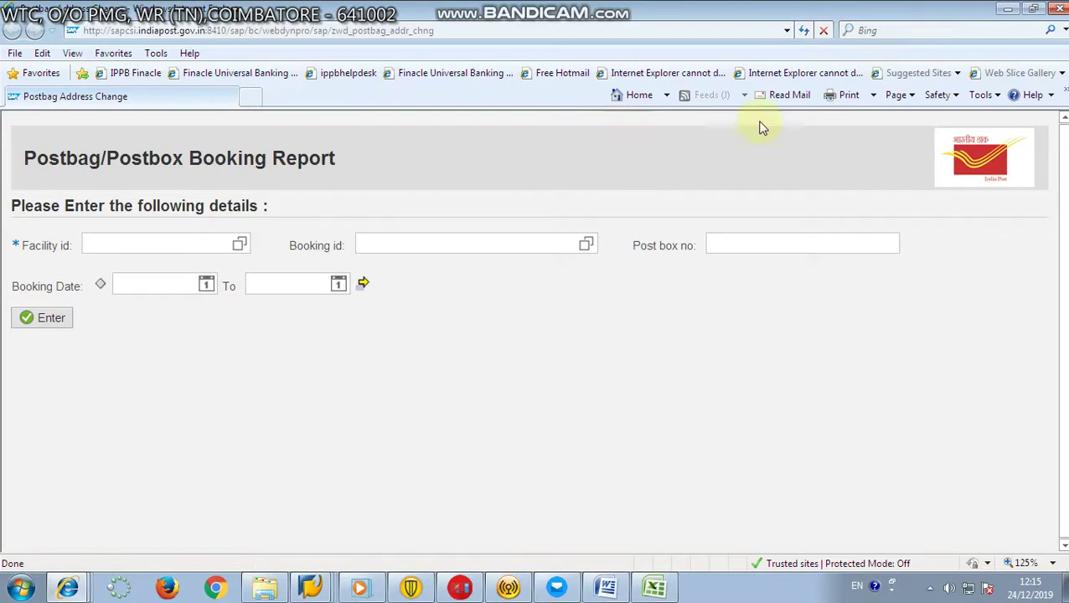
- Close the SAP DOP session, confirm logging off, and close SAP Logon
click(1005, 12)
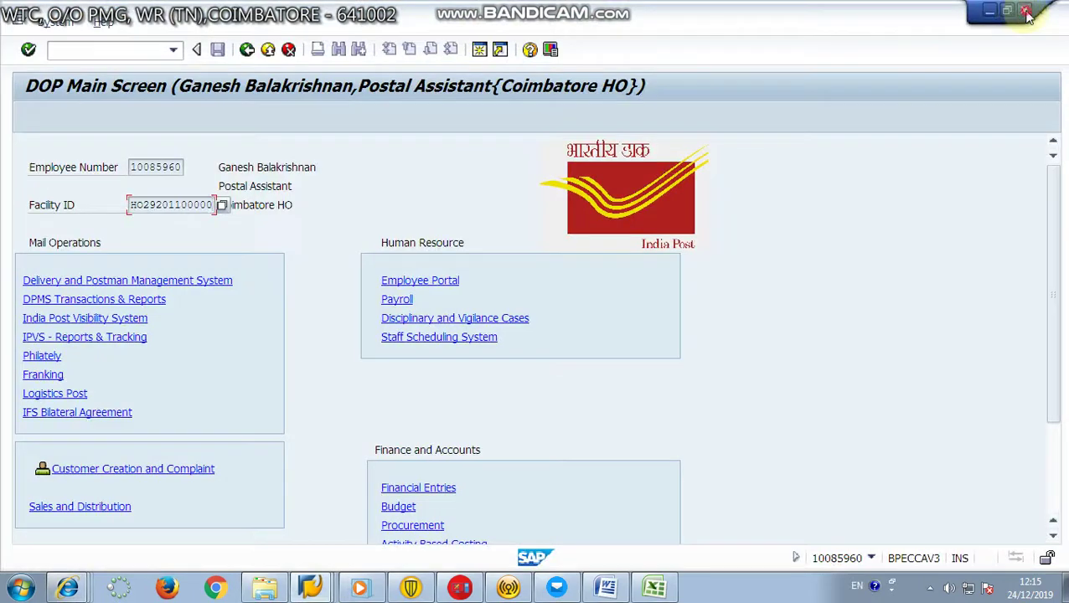
click(1026, 14)
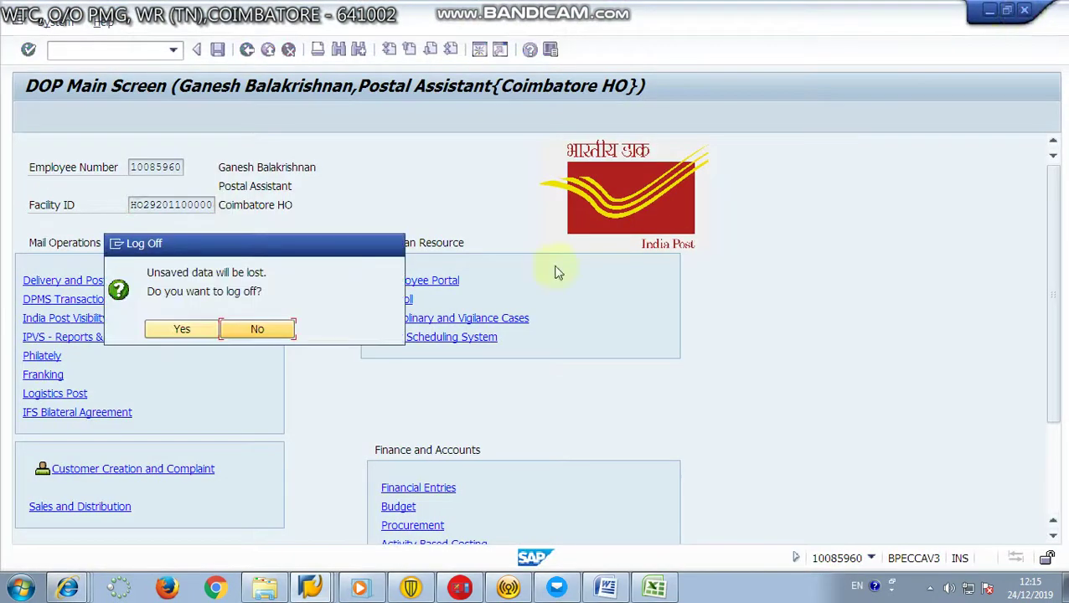
click(177, 330)
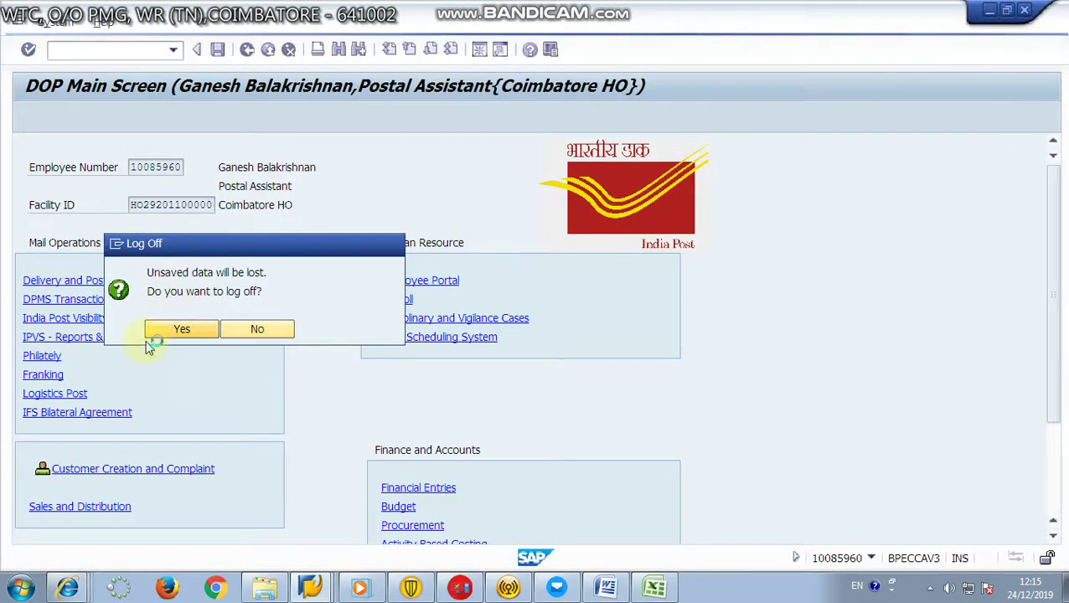
click(1023, 10)
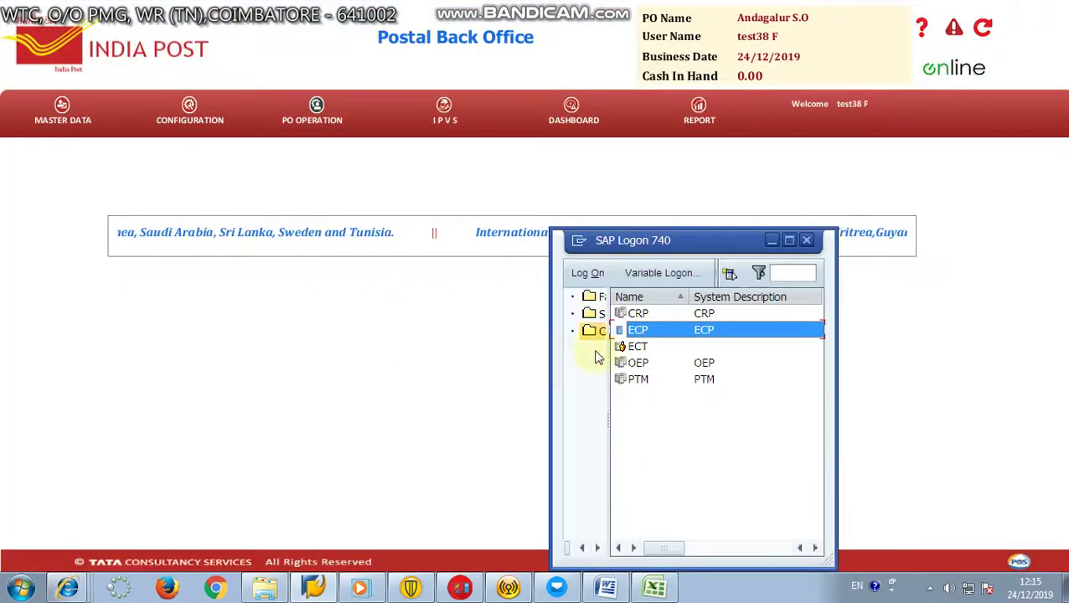
click(806, 242)
- Open the Computer folder from the desktop and go to Downloads
key(super+d)
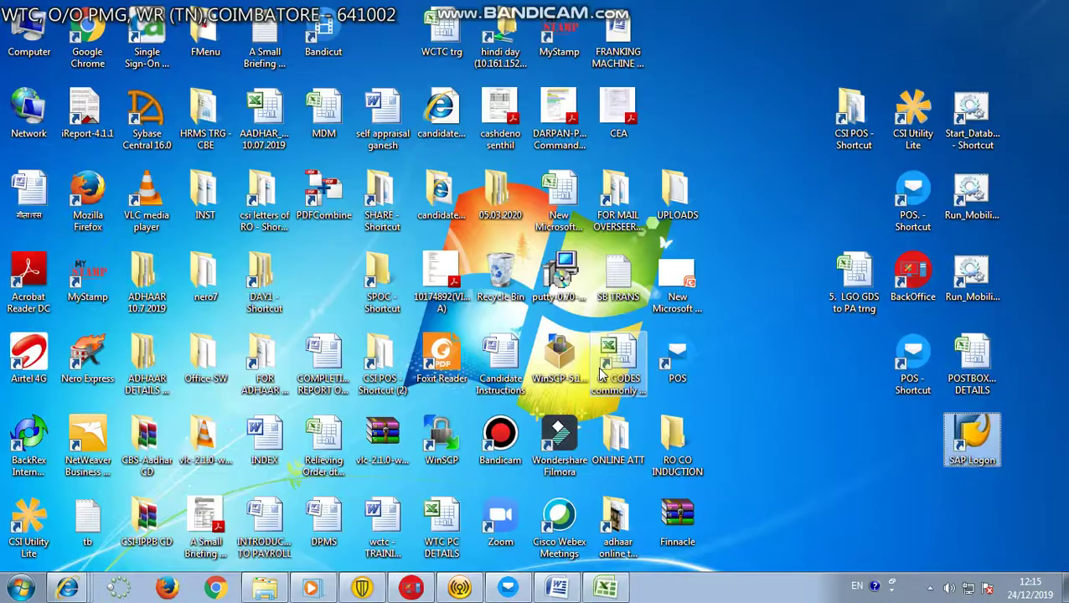
double_click(29, 32)
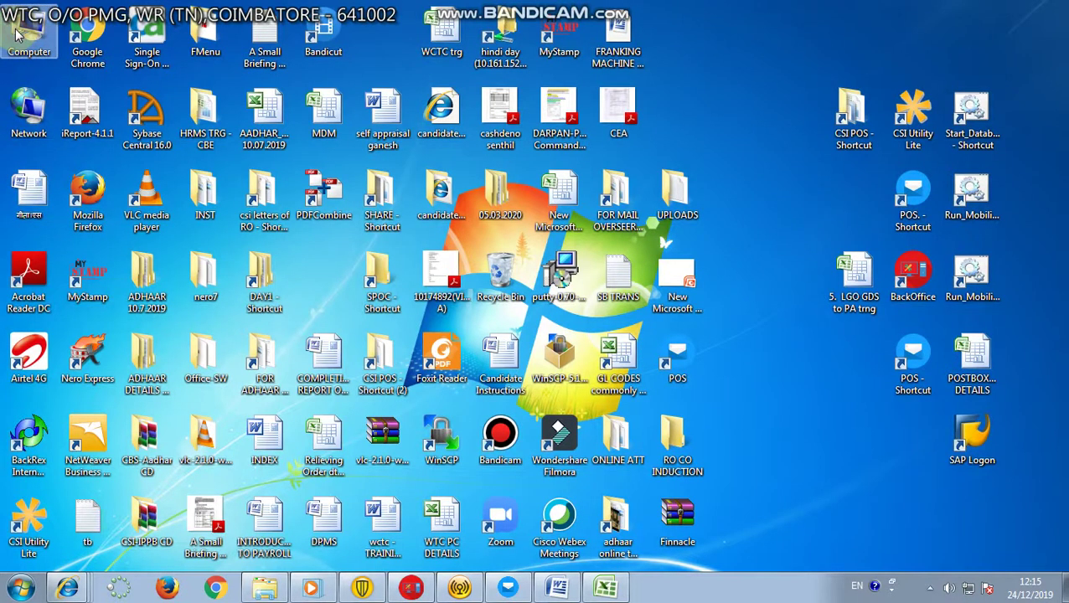
click(287, 146)
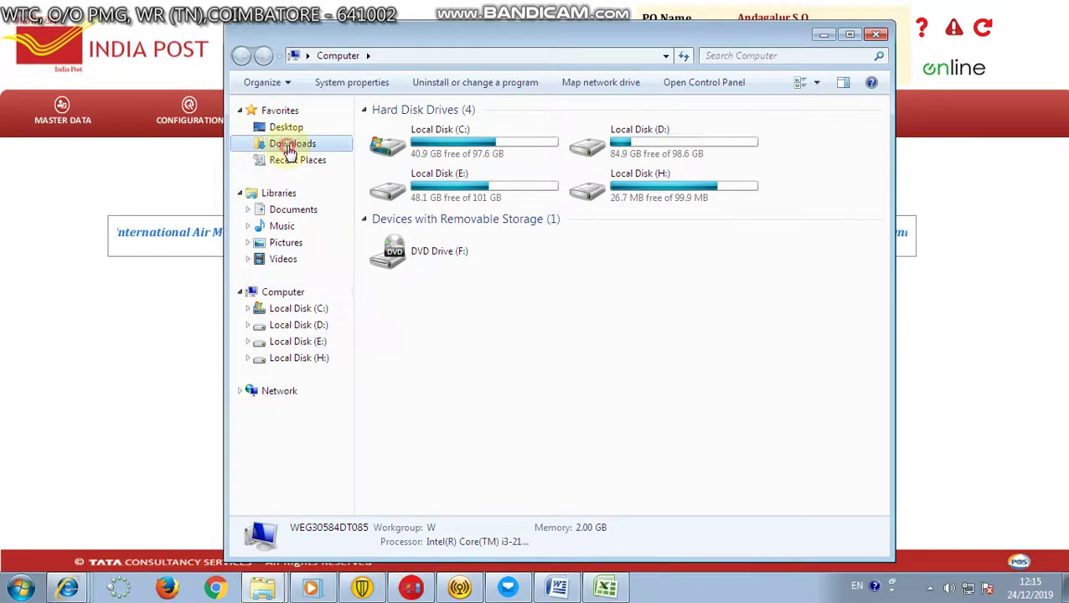
- Open the POSTBOX-BAG DETAILS workbook from Downloads, dismissing the already-open warning
click(421, 132)
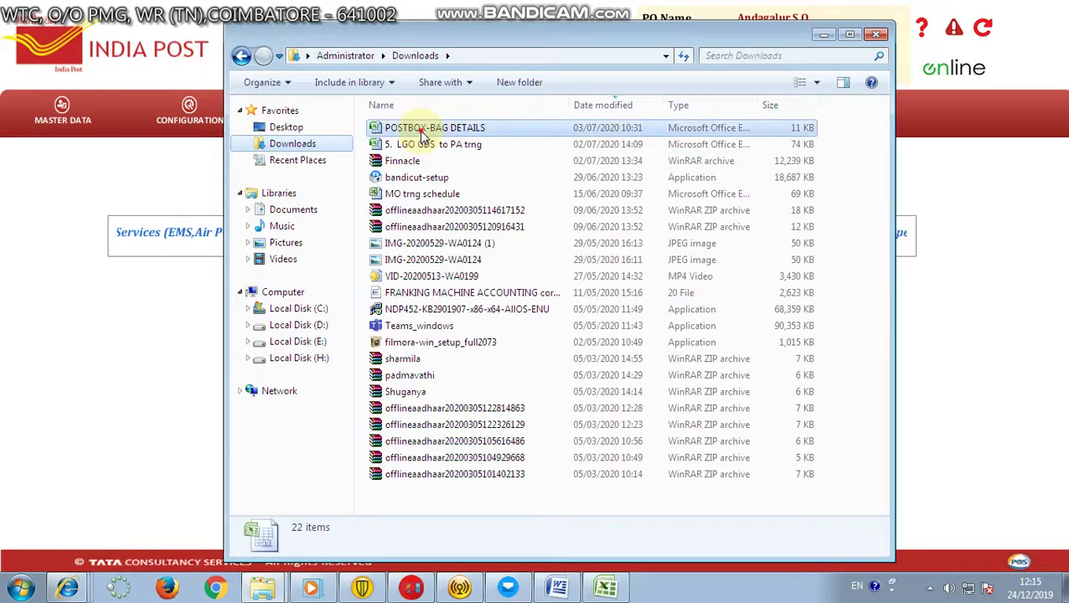
double_click(421, 132)
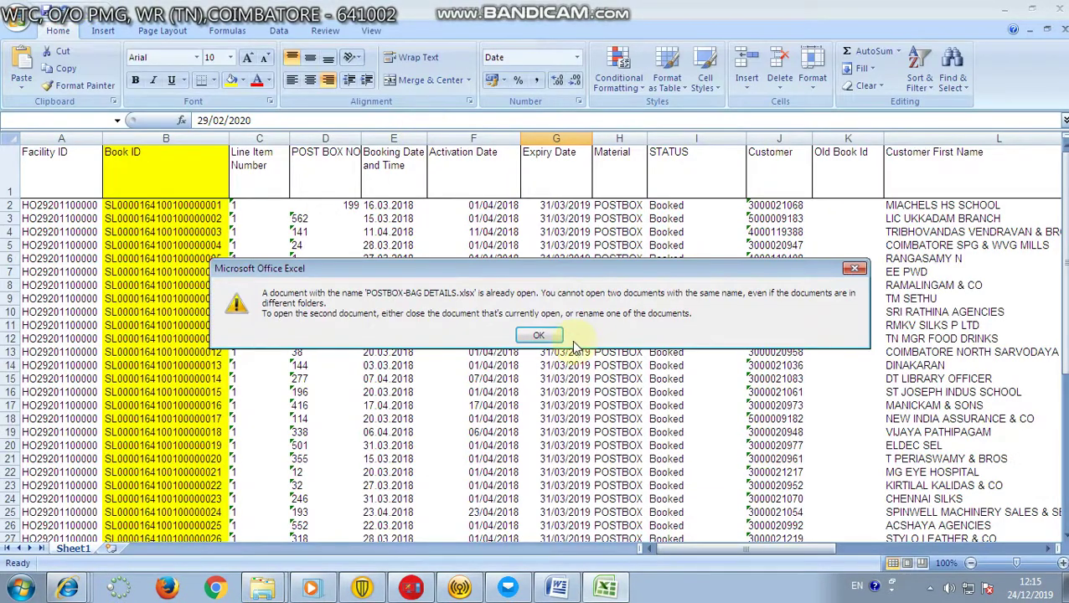
click(544, 340)
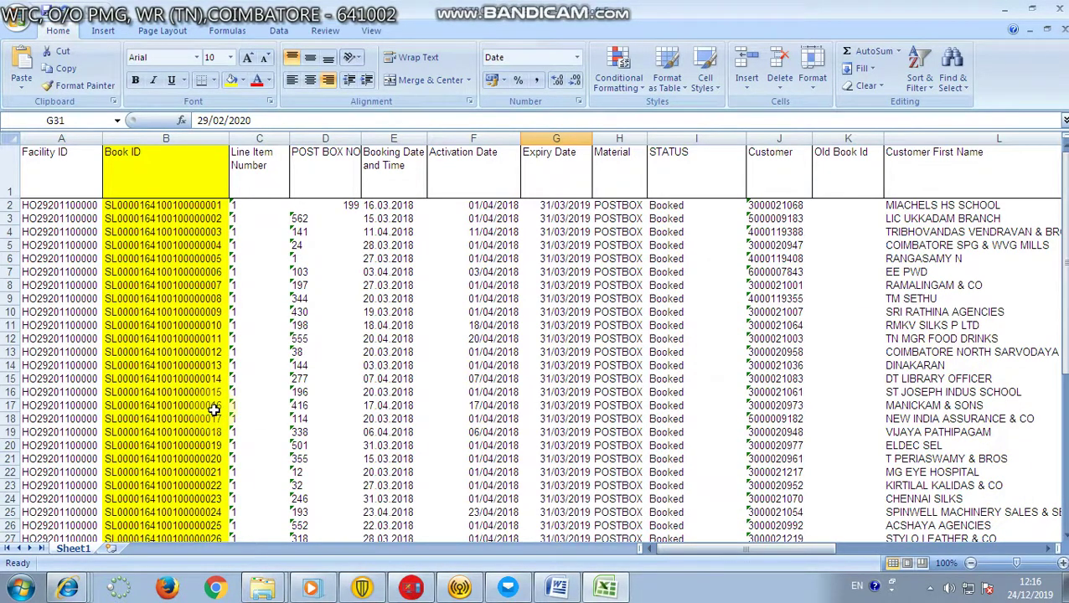
- Close POSTBOX-BAG DETAILS without saving, then close the Downloads window
click(1057, 8)
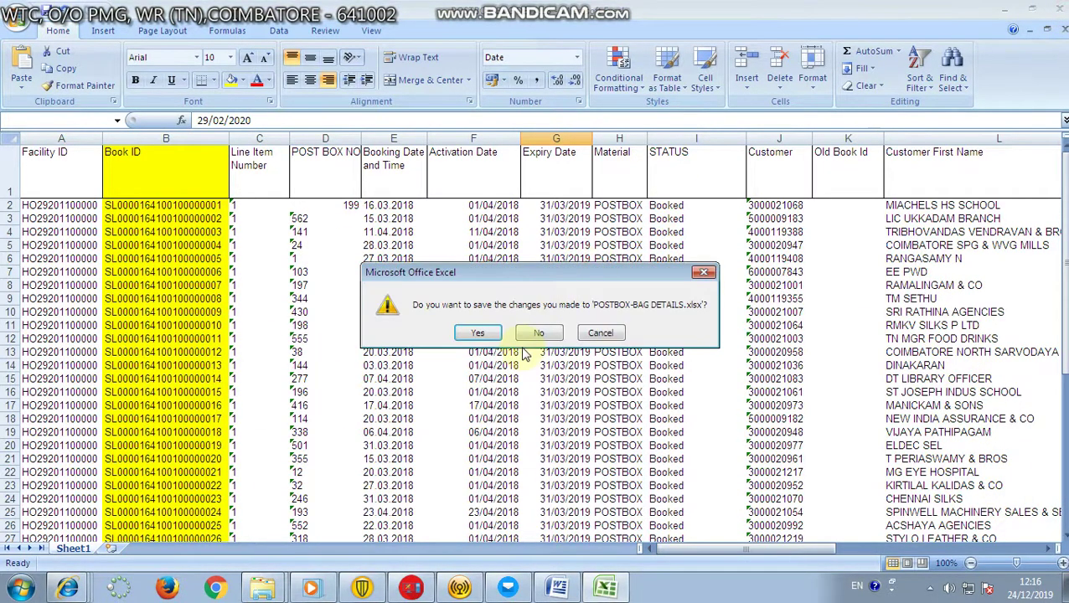
click(538, 333)
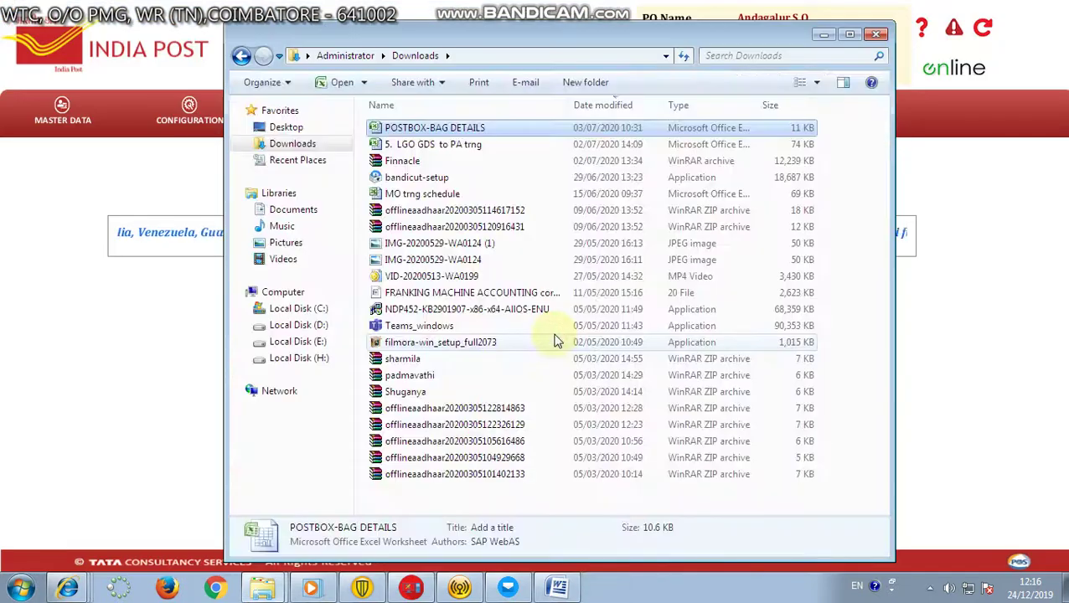
click(875, 35)
key(alt+Tab)
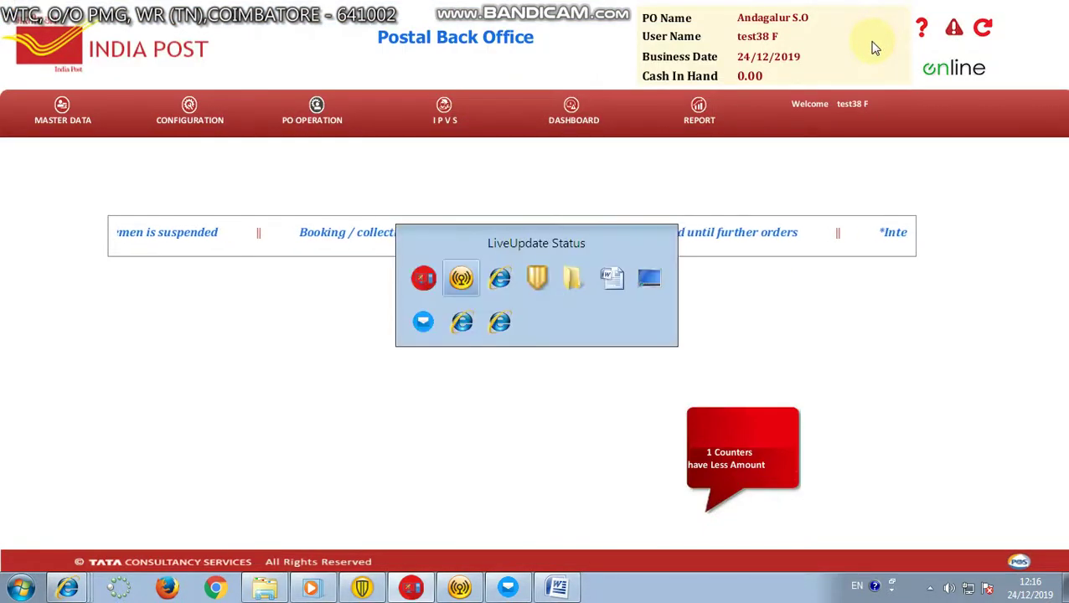
- Open the POSTBOX Renew form under Miscellaneous Services, with the Receipt No field selected
key(alt+Tab)
key(alt+Tab)
key(alt+Tab)
key(alt+Tab)
key(alt+Tab)
key(alt+Tab)
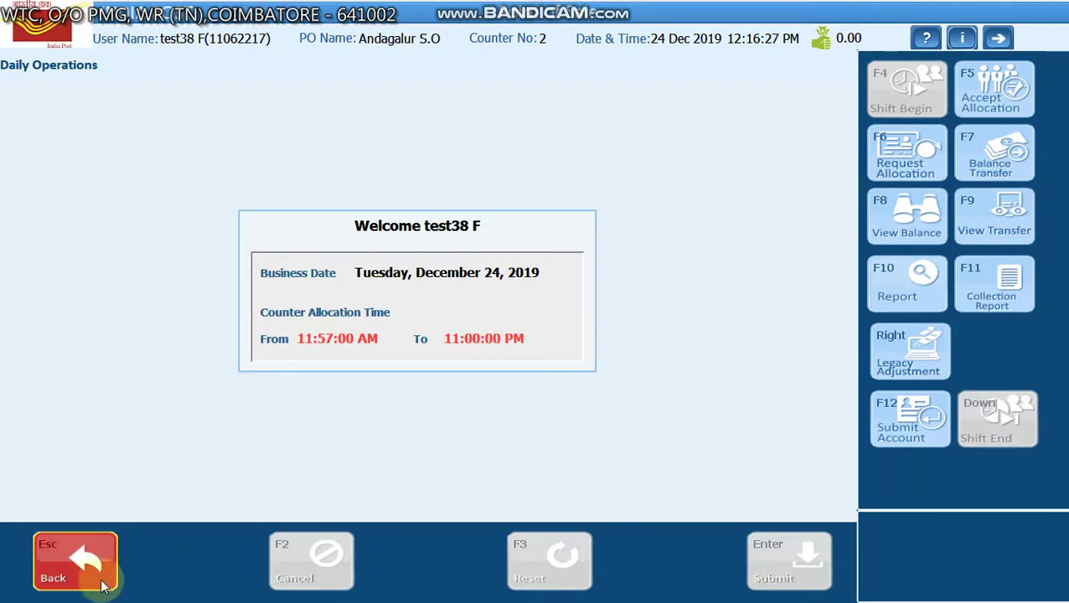
click(65, 579)
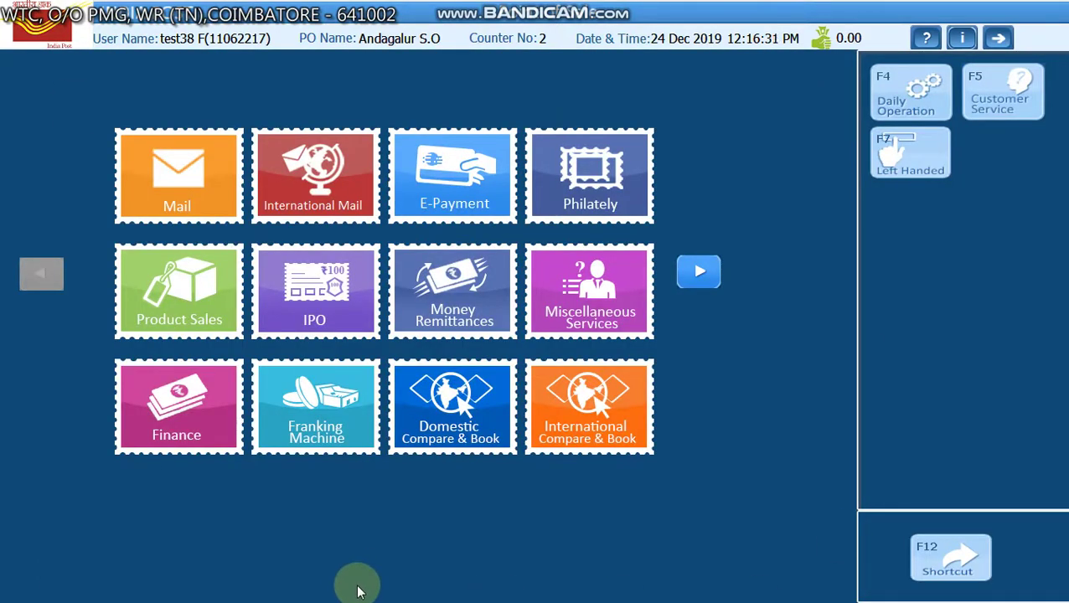
click(590, 297)
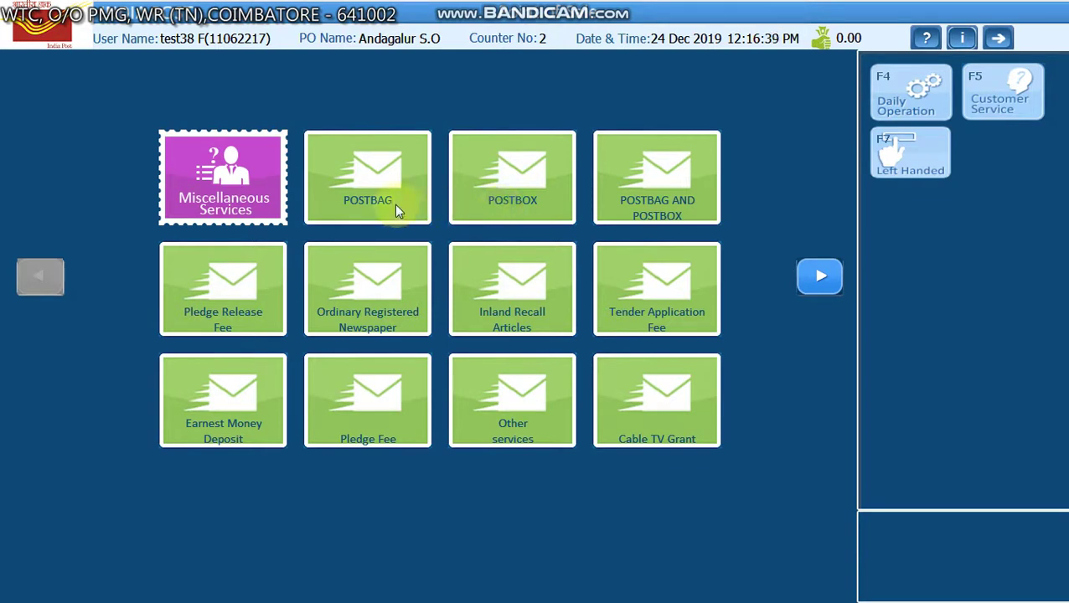
click(516, 191)
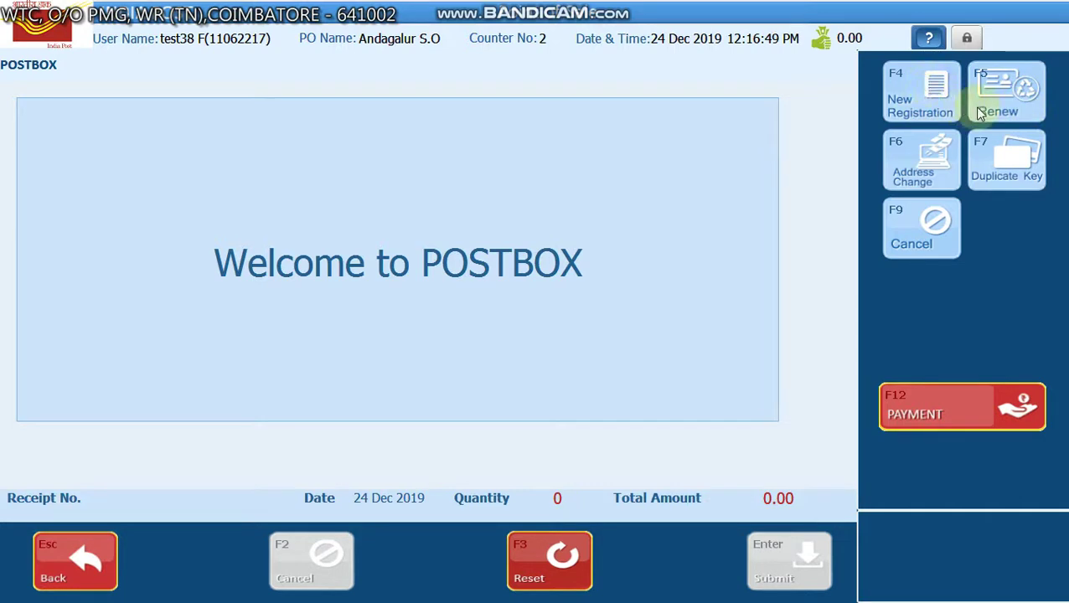
click(1010, 98)
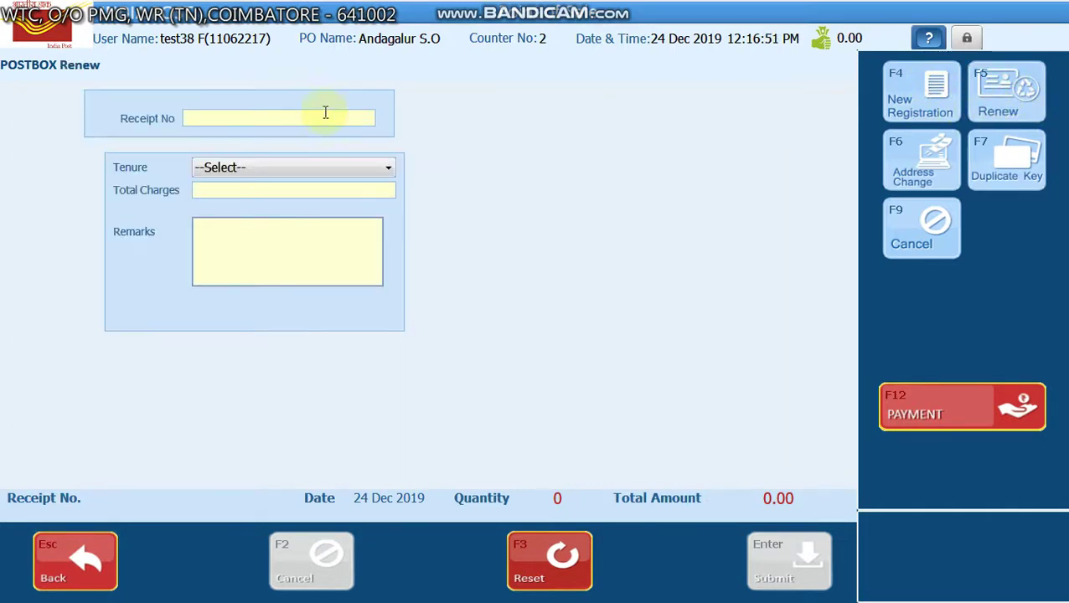
click(189, 118)
- Leave the renewal form and show the Windows desktop
key(alt+Tab)
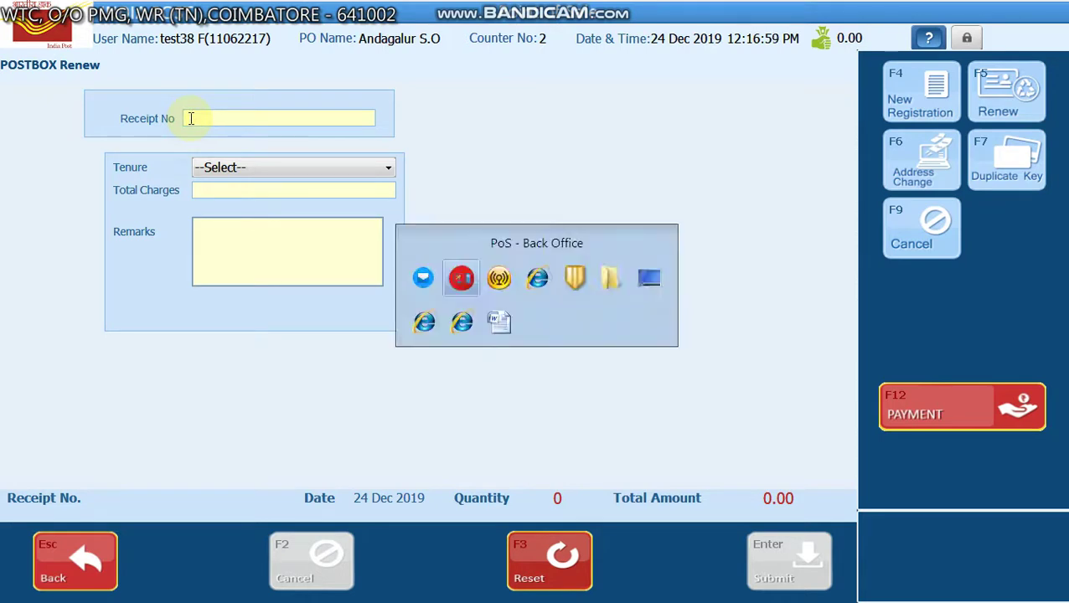
key(alt+Tab)
key(super+d)
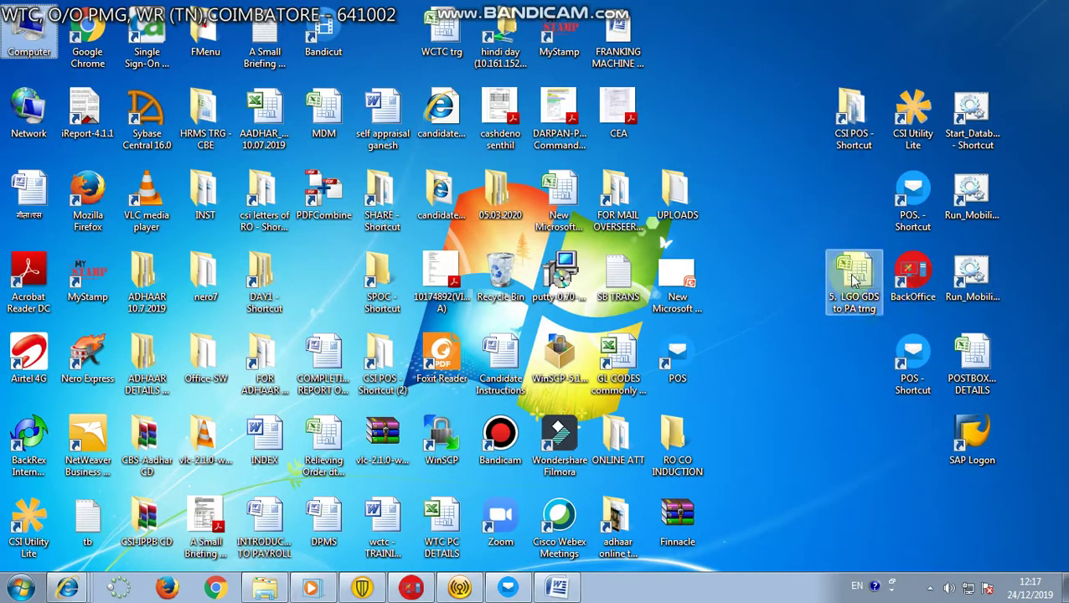
- Copy the DINAKARAN Book ID from cell B31 of the POSTBOX-BAG DETAILS workbook, then return to India Post
click(985, 366)
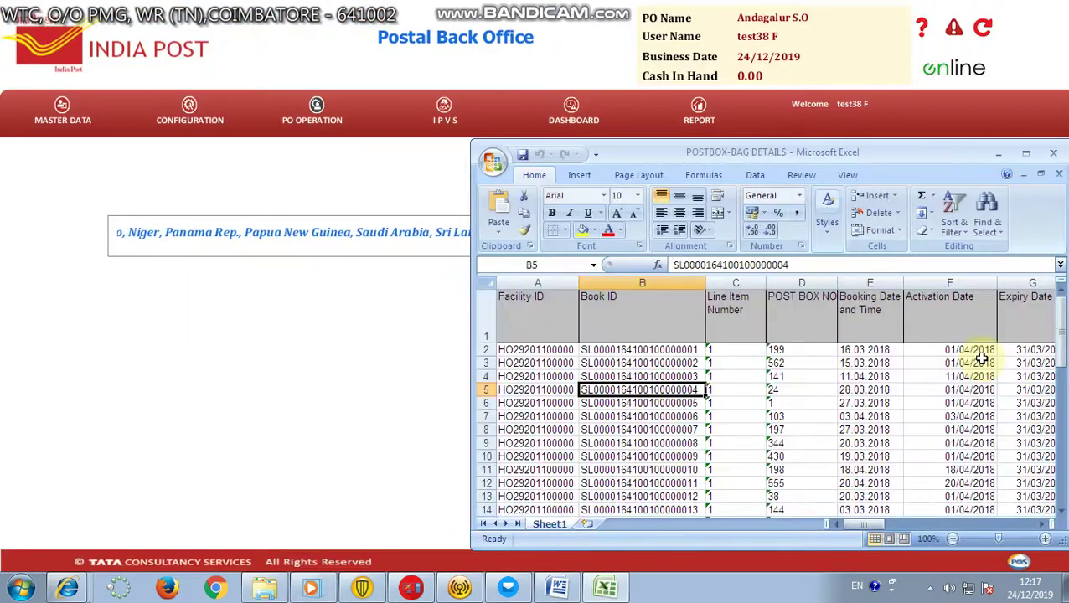
scroll(992, 390, down, 3)
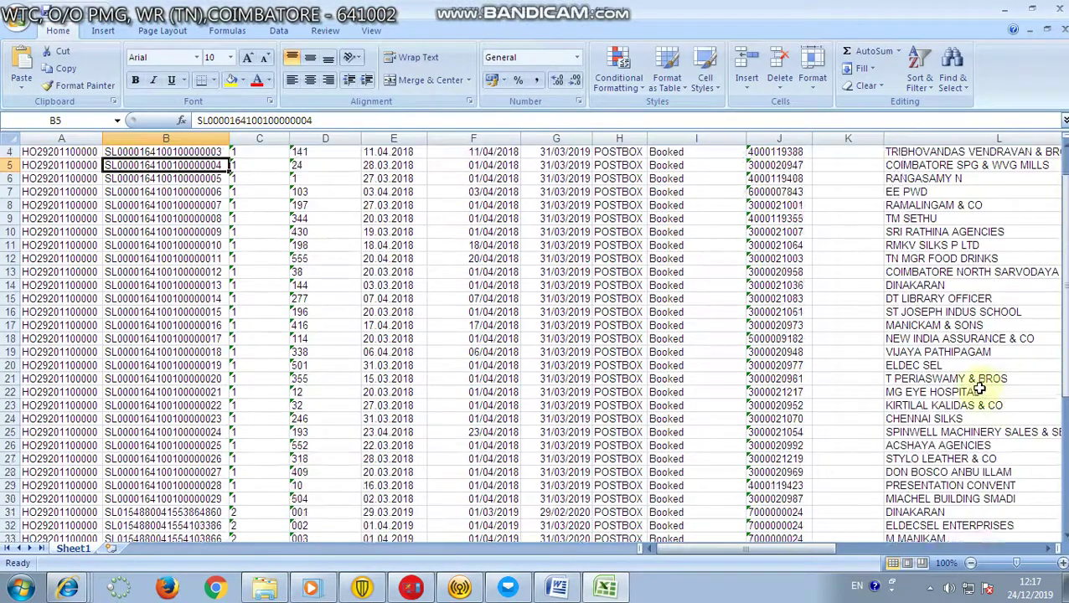
click(905, 432)
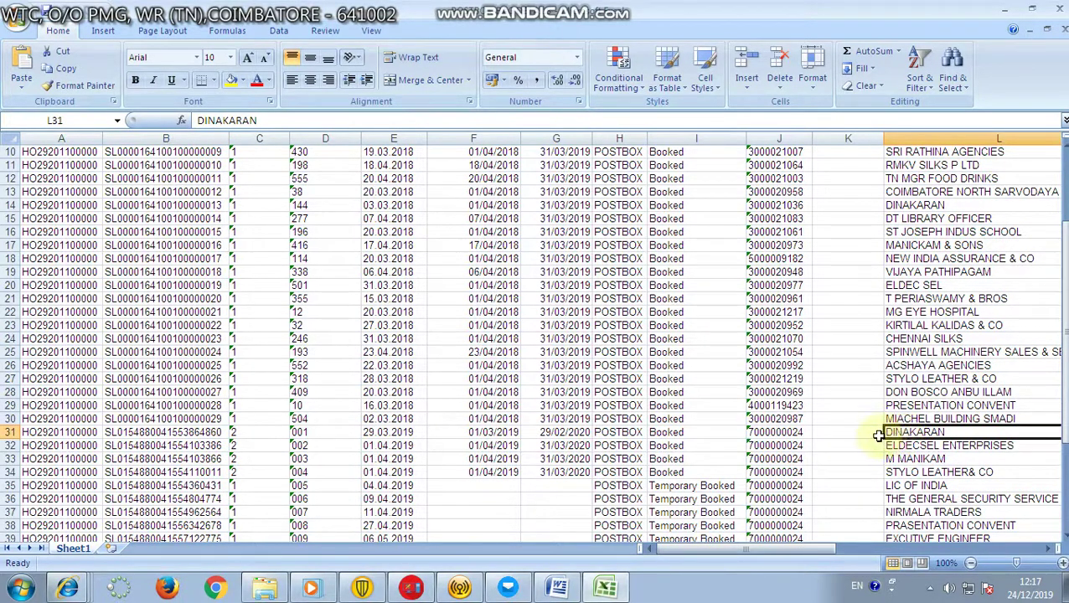
click(214, 432)
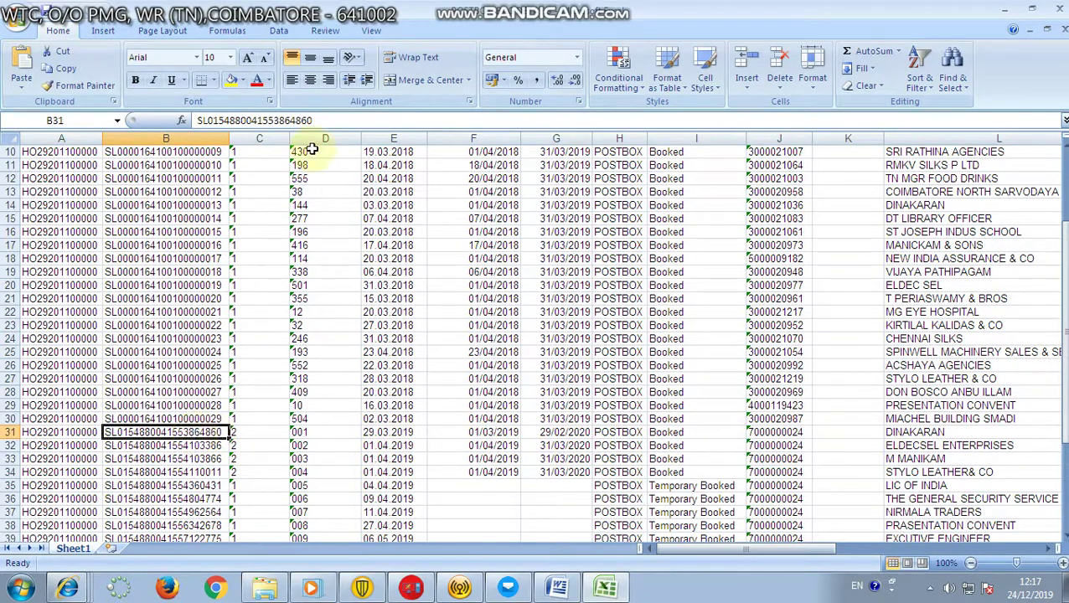
drag(314, 120, 194, 123)
right_click(214, 120)
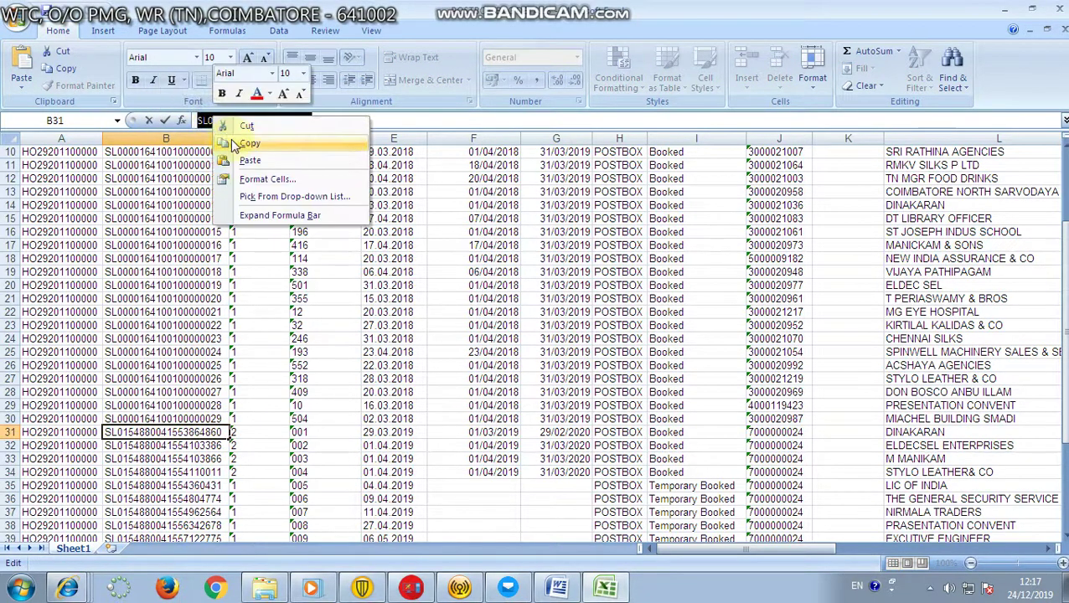
click(232, 144)
key(alt+Tab)
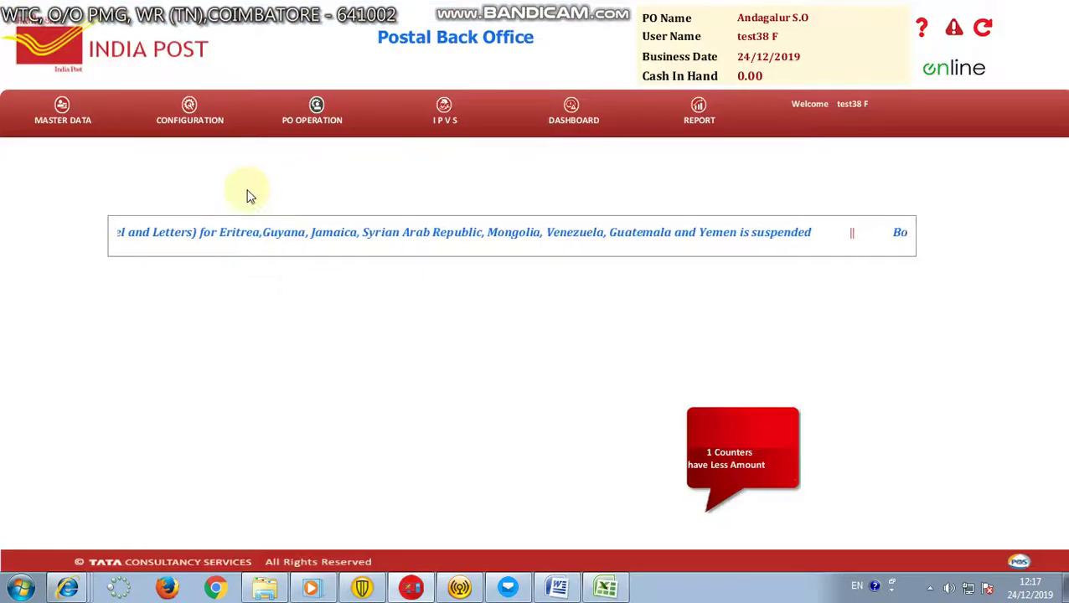
- Enter the pasted Book ID as Receipt No, choose 12-month tenure (150.00), add a 2020-21 remark, and proceed to payment
key(alt+Tab)
key(alt+Tab)
key(alt+Tab)
key(alt+Tab)
key(alt+Tab)
key(alt+Tab)
key(alt+Tab)
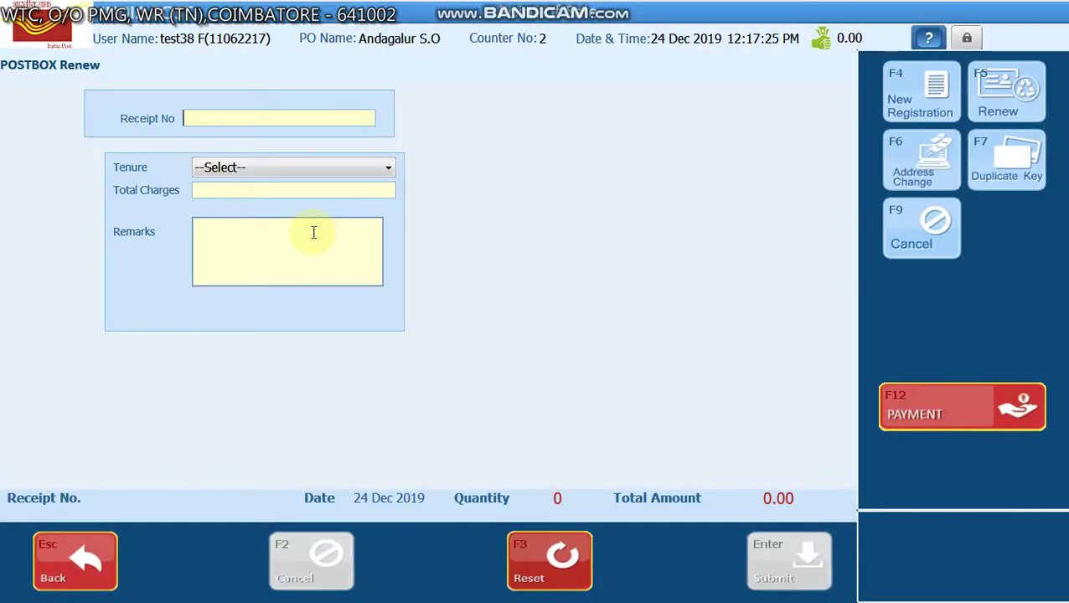
key(ctrl+v)
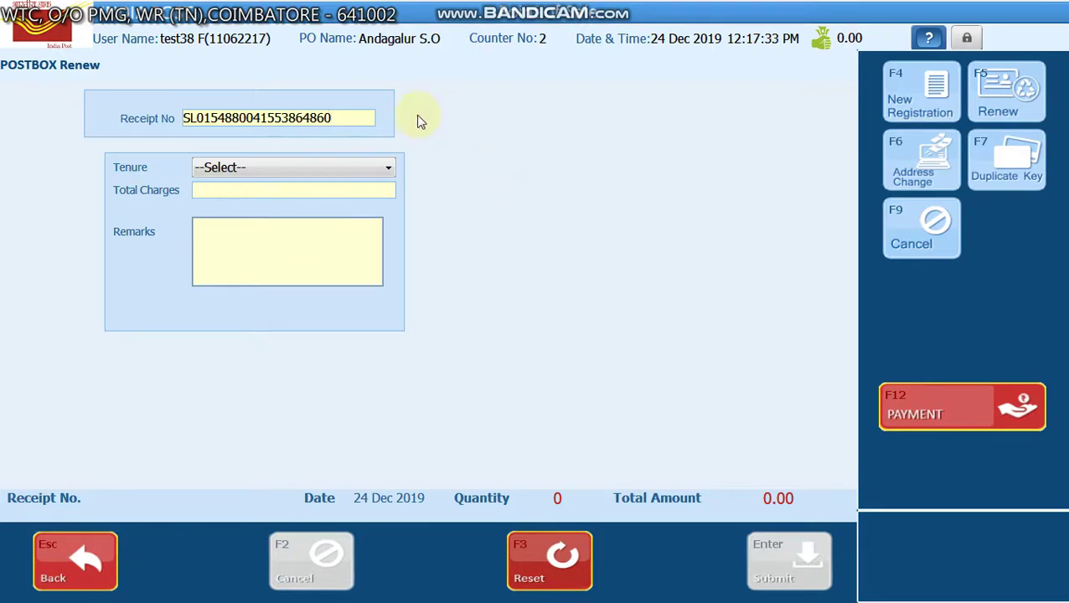
click(387, 167)
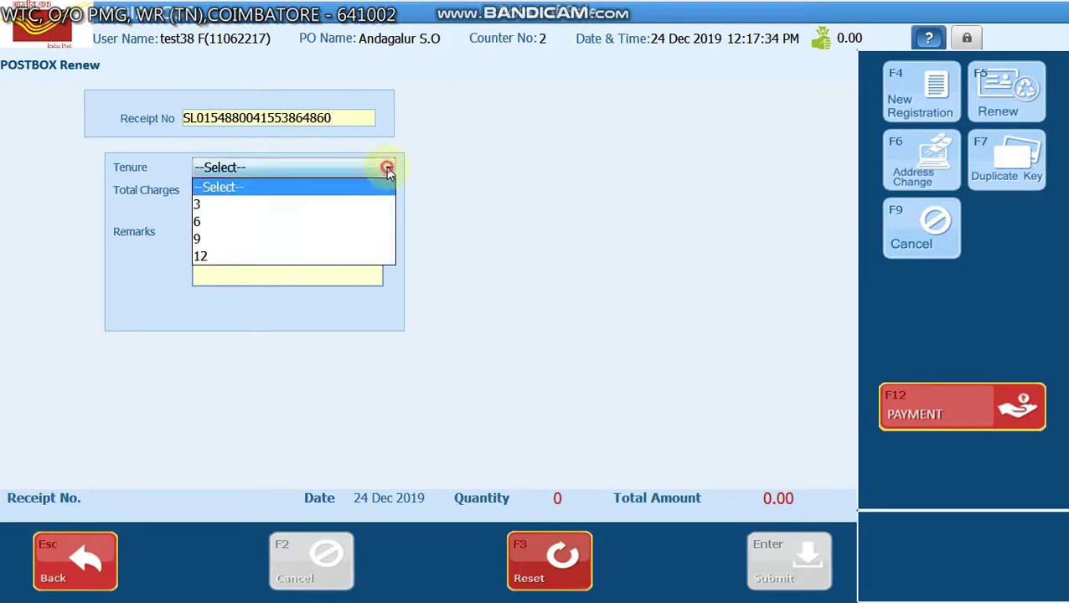
click(260, 256)
click(248, 237)
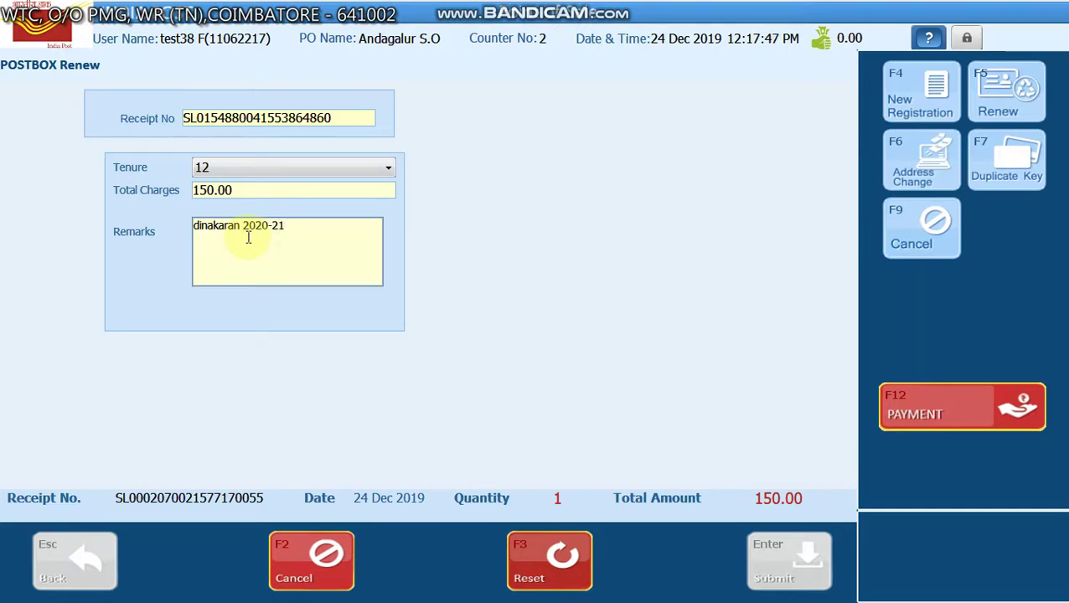
click(947, 409)
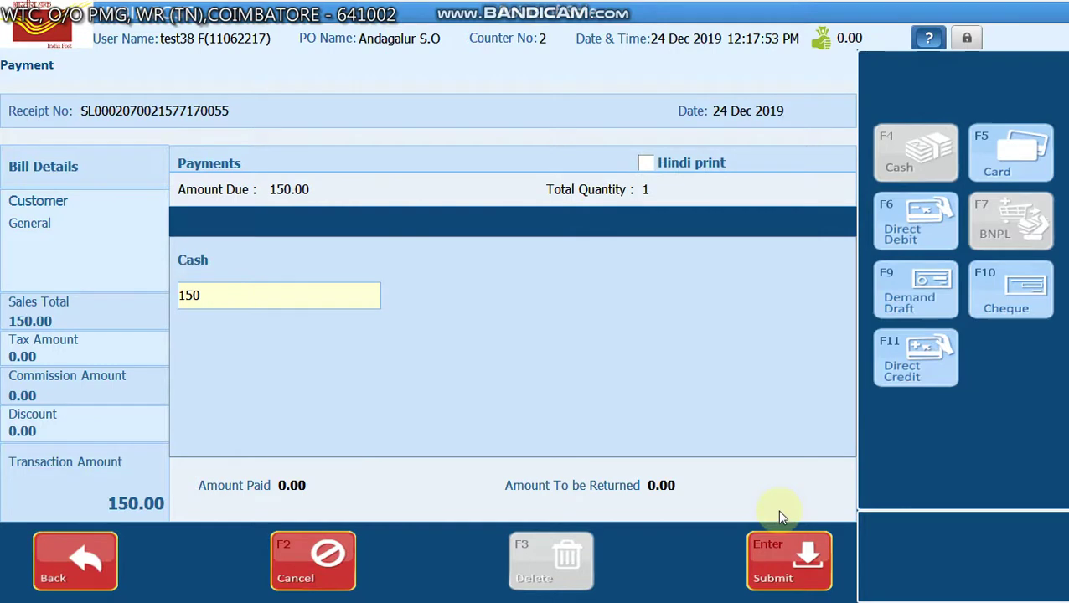
- Submit the 150 cash payment and confirm the renewal transaction
click(776, 565)
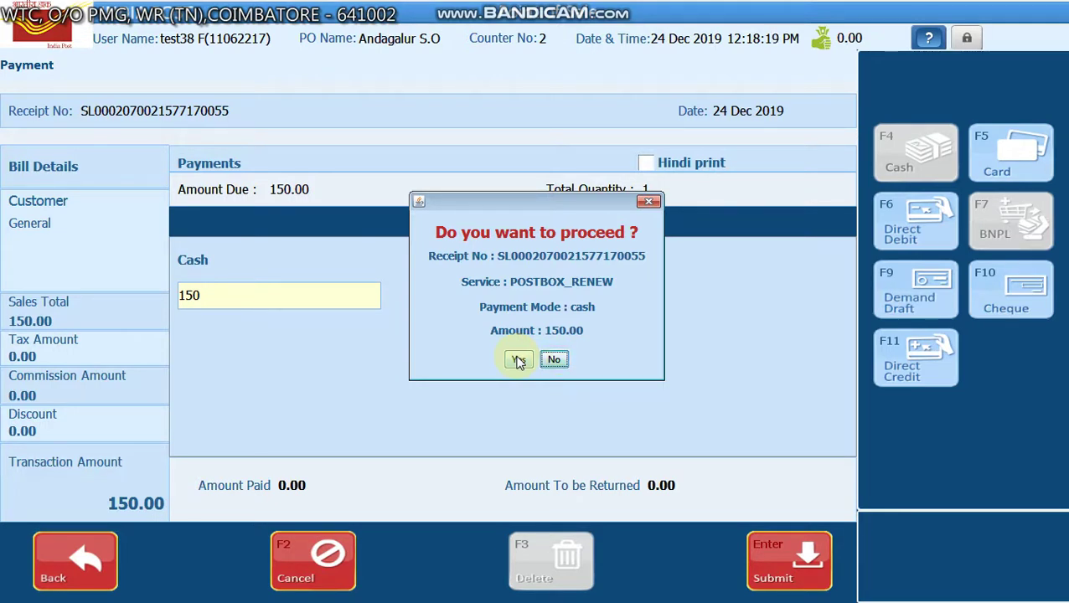
click(518, 360)
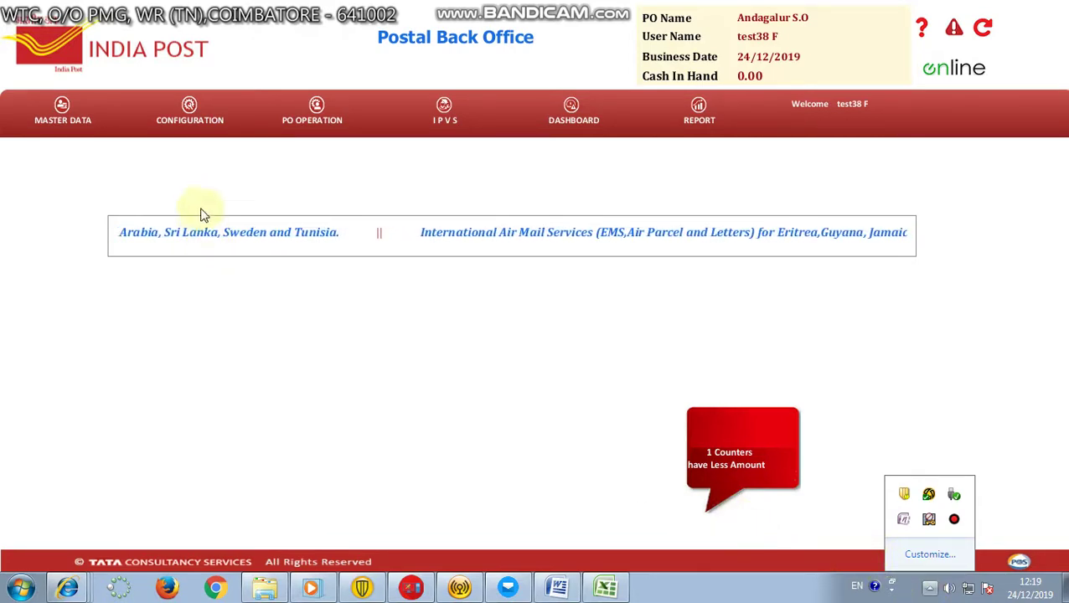
- Open CONFIGURATION > Post Box/Post Bag Assign and select the empty Registration No field
click(189, 107)
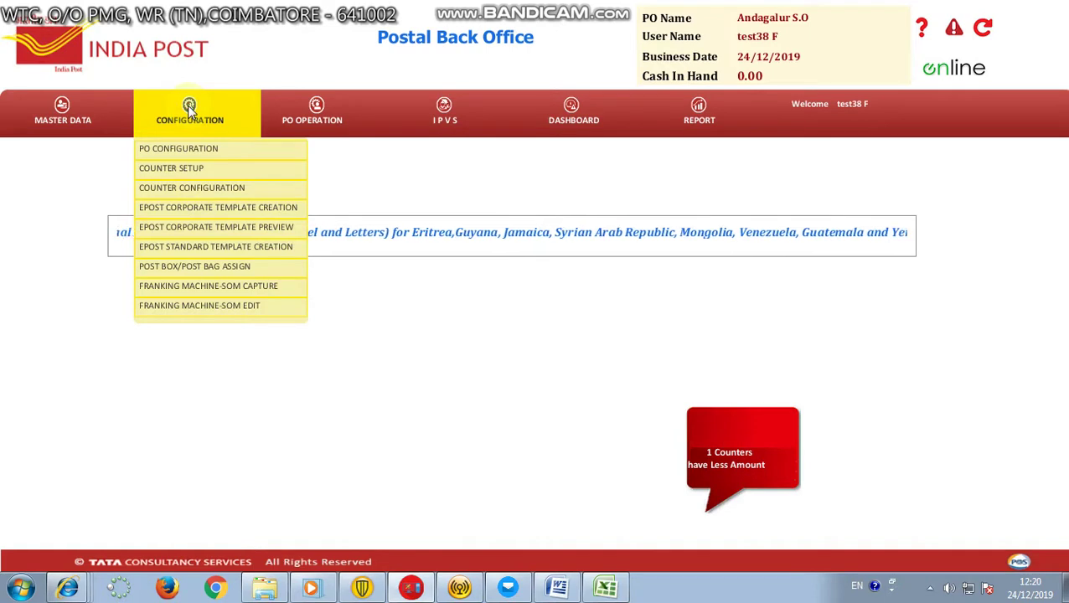
click(233, 275)
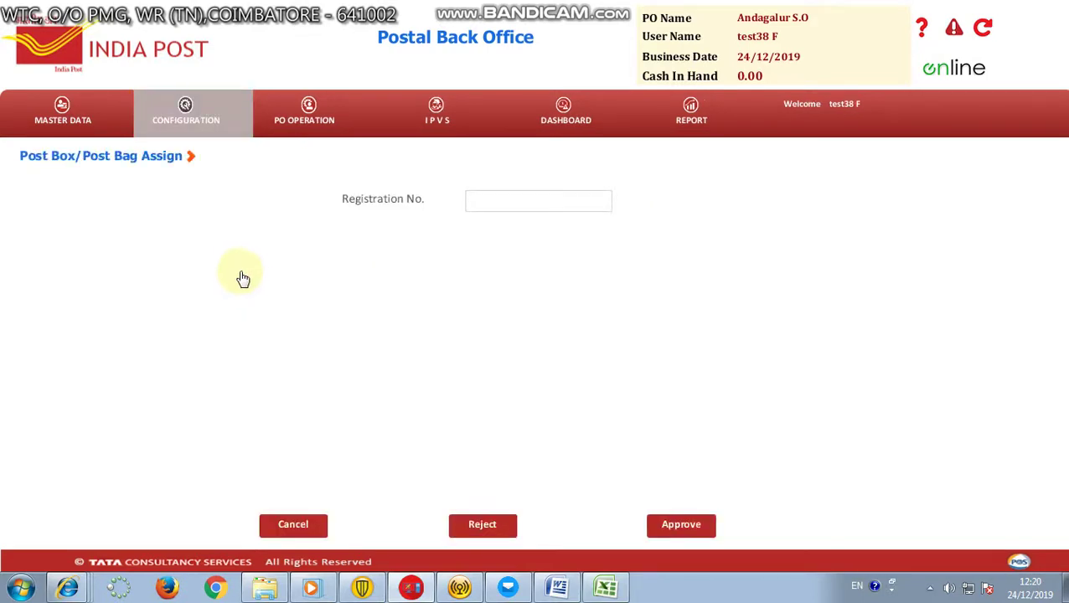
click(499, 196)
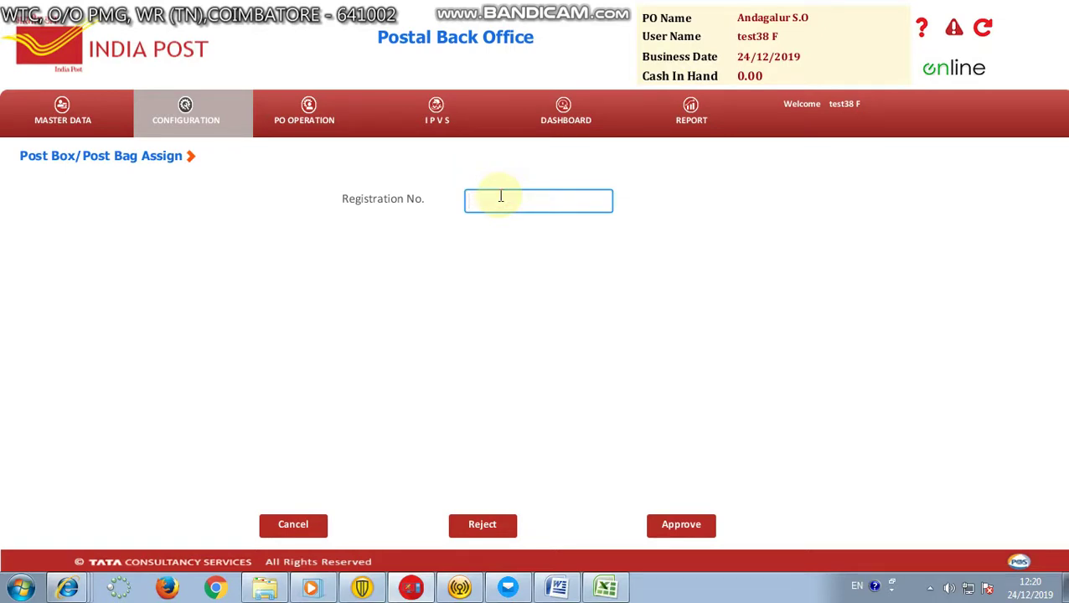
key(alt+Tab)
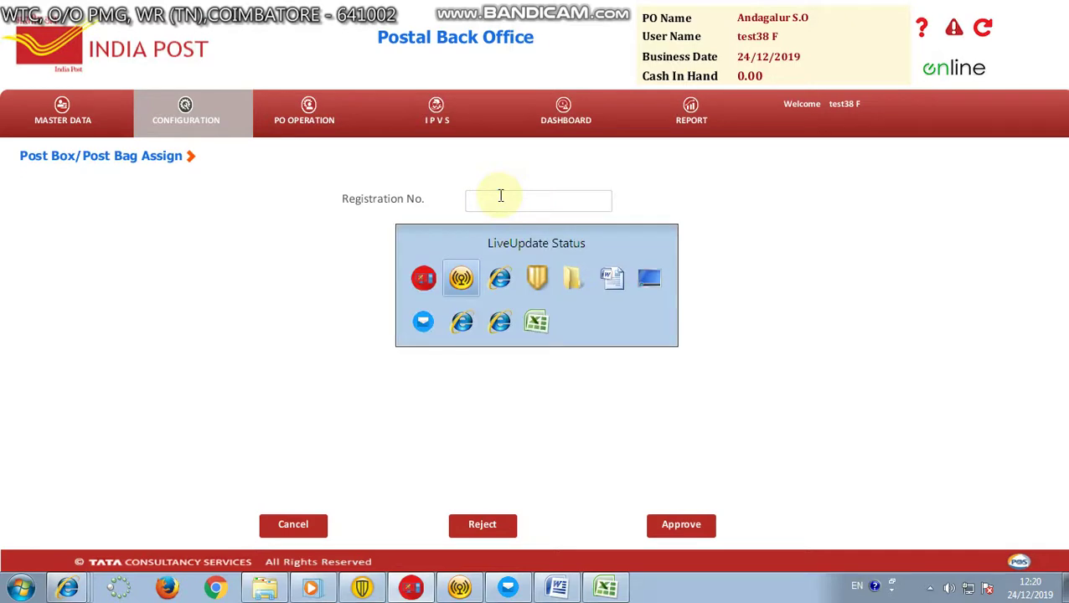
- Paste the Book ID copied again from Excel into Registration No and approve the booking
key(alt+Tab)
key(alt+Tab)
key(alt+Tab)
key(alt+Tab)
key(alt+Tab)
key(alt+Tab)
key(alt+Tab)
key(alt+Tab)
key(alt+Tab)
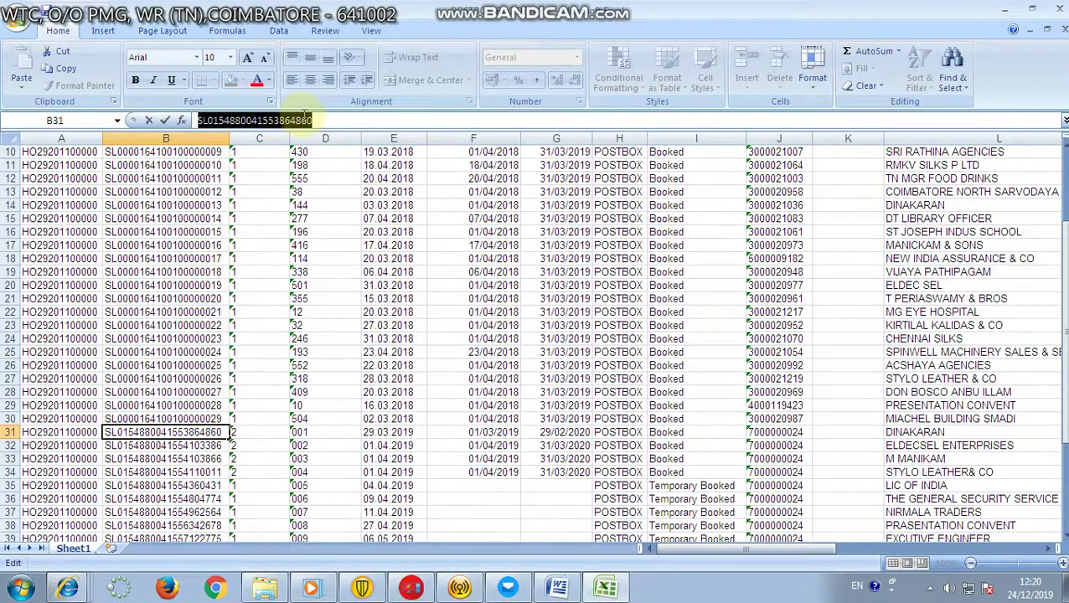
right_click(307, 121)
click(323, 142)
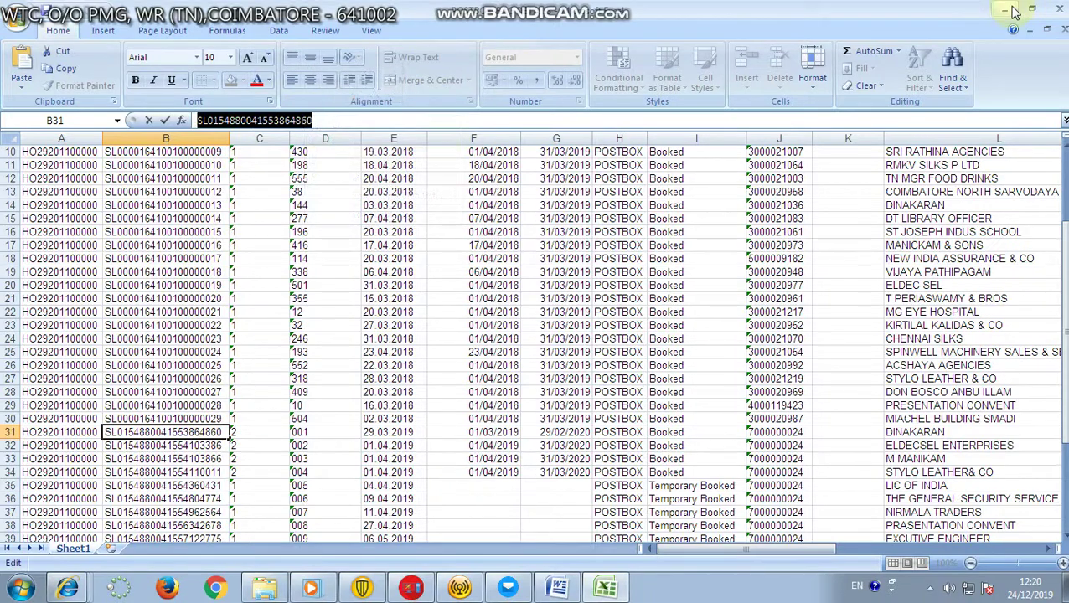
key(alt+Tab)
key(ctrl+v)
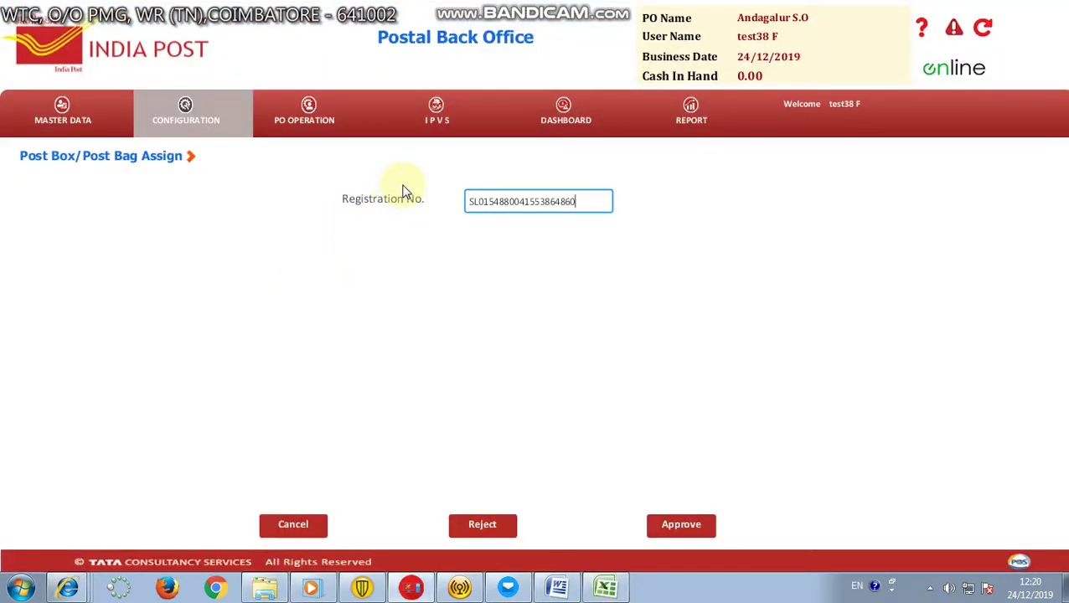
click(701, 529)
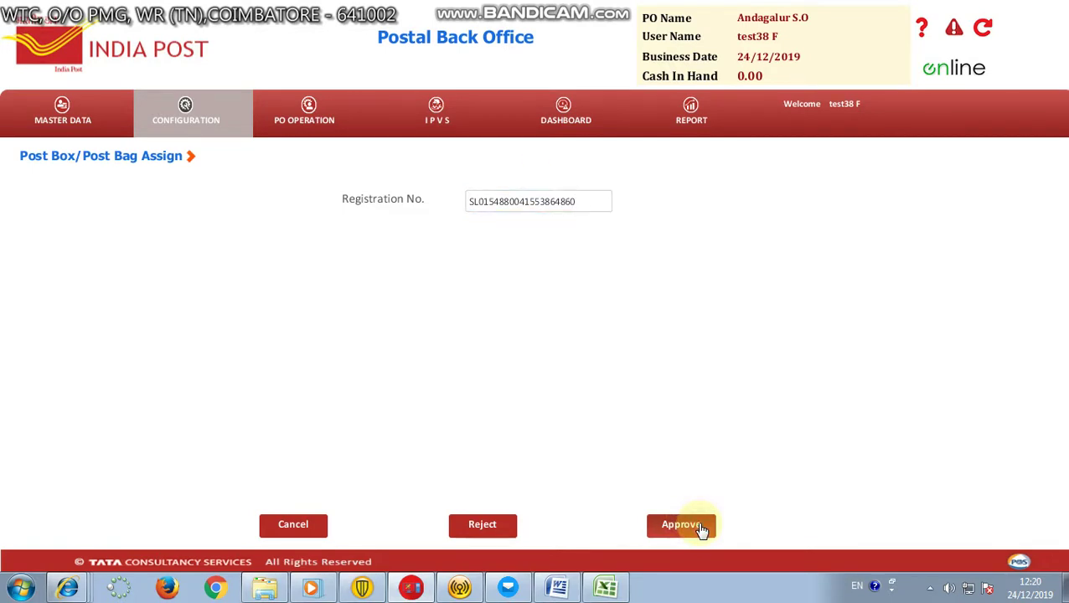